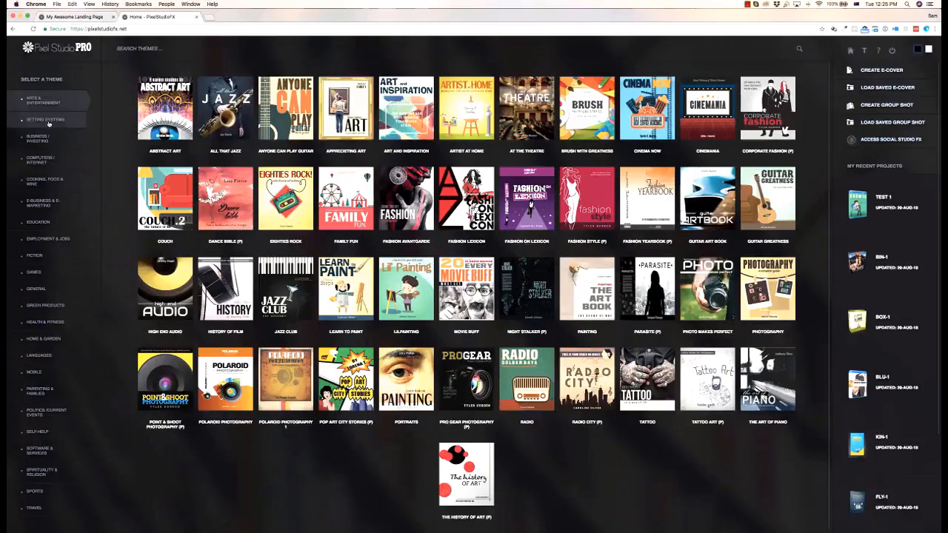
# Open the Saving Rules theme from the Business / Investing category as a BLU-1 cover for editing
pyautogui.scroll(-1, 48, 122)
pyautogui.scroll(1, 48, 124)
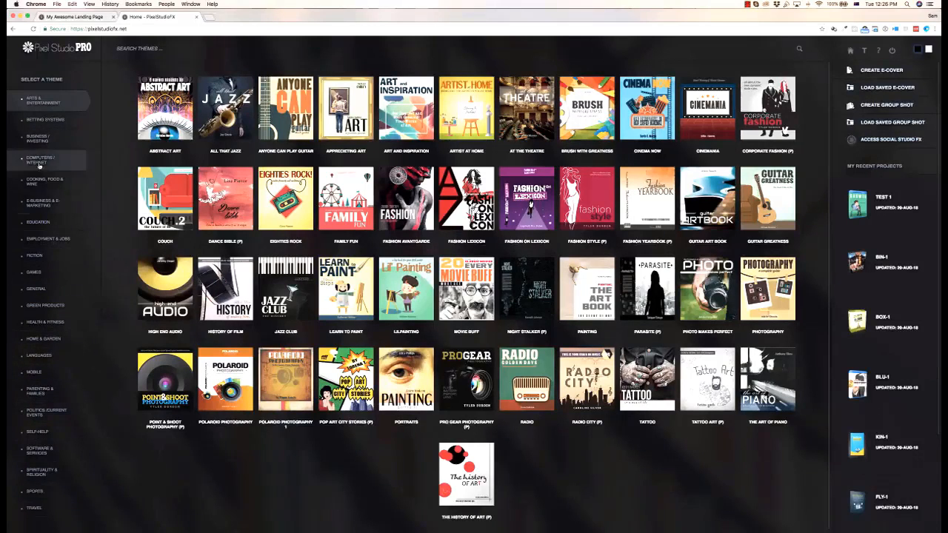
pyautogui.click(38, 139)
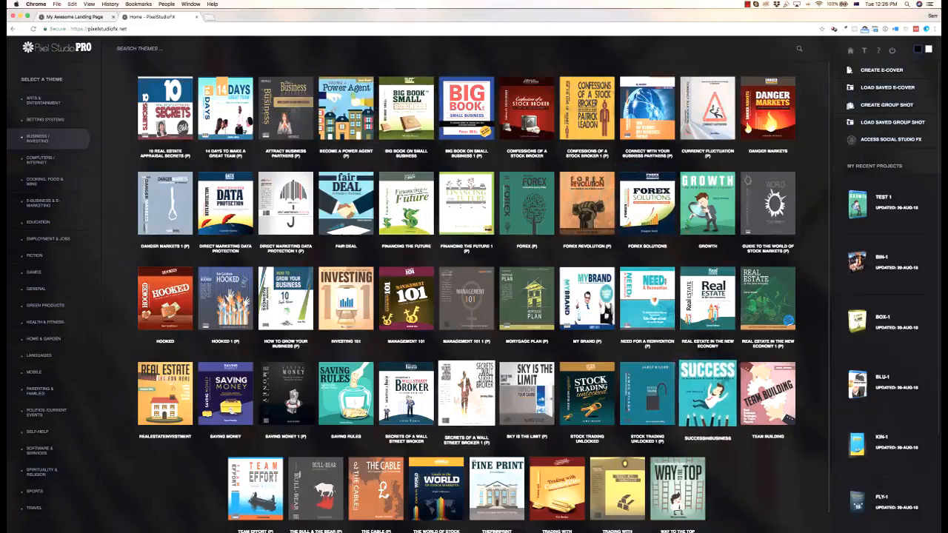
pyautogui.scroll(-1, 403, 457)
pyautogui.scroll(-1, 467, 289)
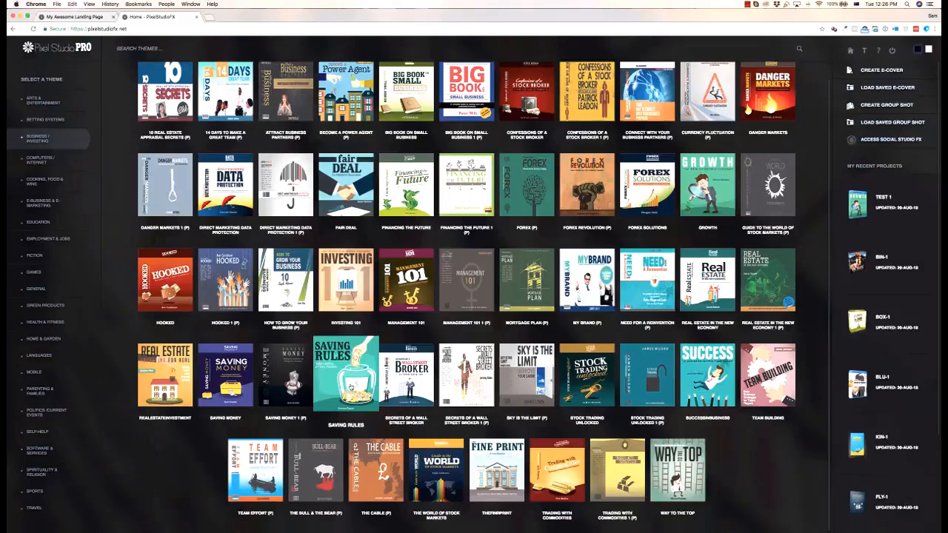
pyautogui.click(351, 386)
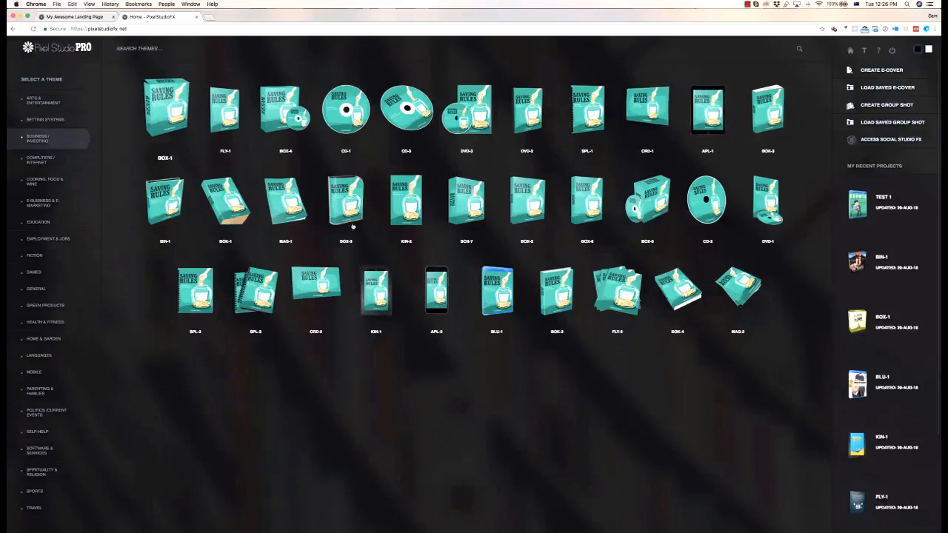
pyautogui.click(495, 299)
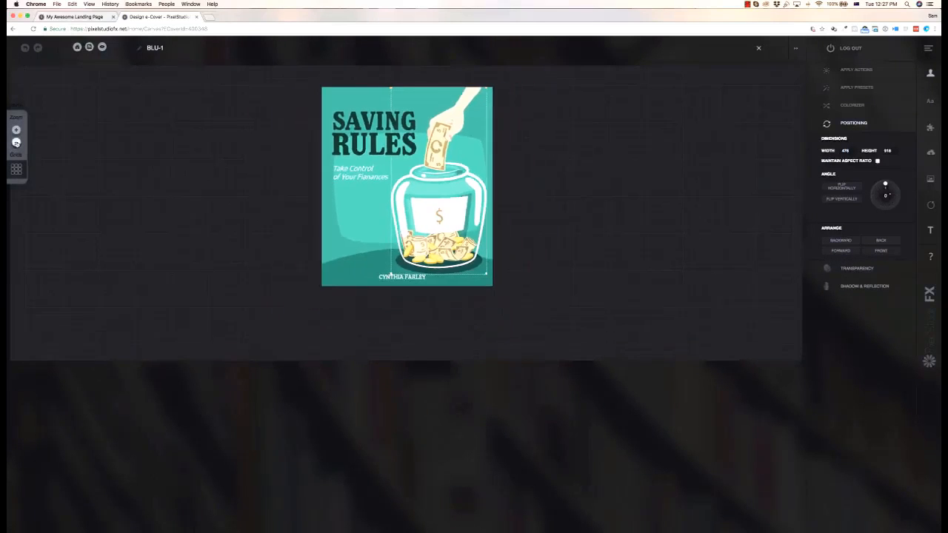
# Try a dark grid, a light grid and a coarser light grid over the cover, and remove the grid
pyautogui.click(16, 129)
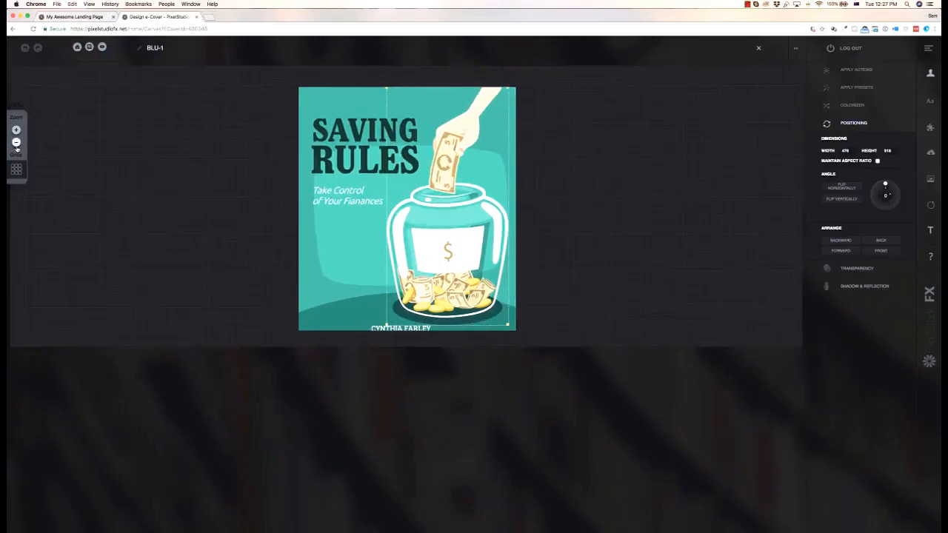
pyautogui.click(17, 142)
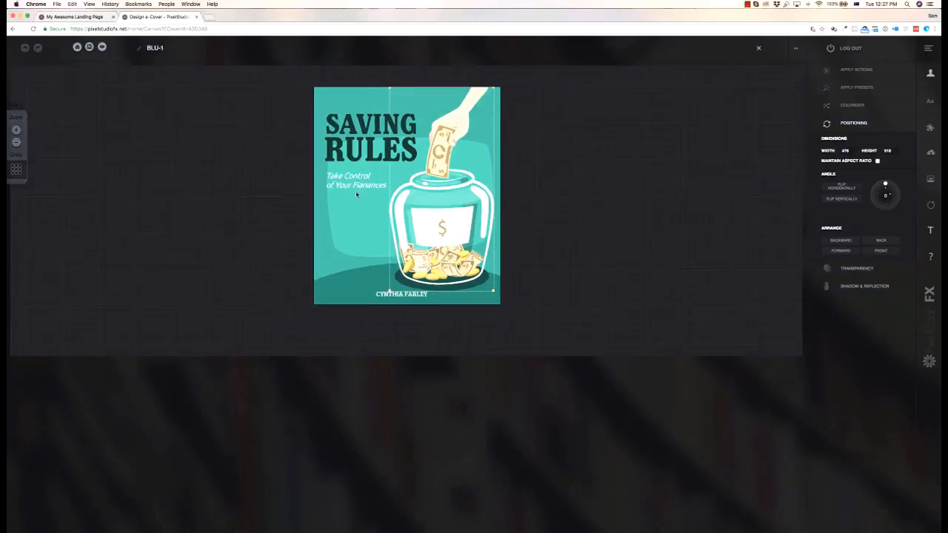
pyautogui.moveTo(18, 170)
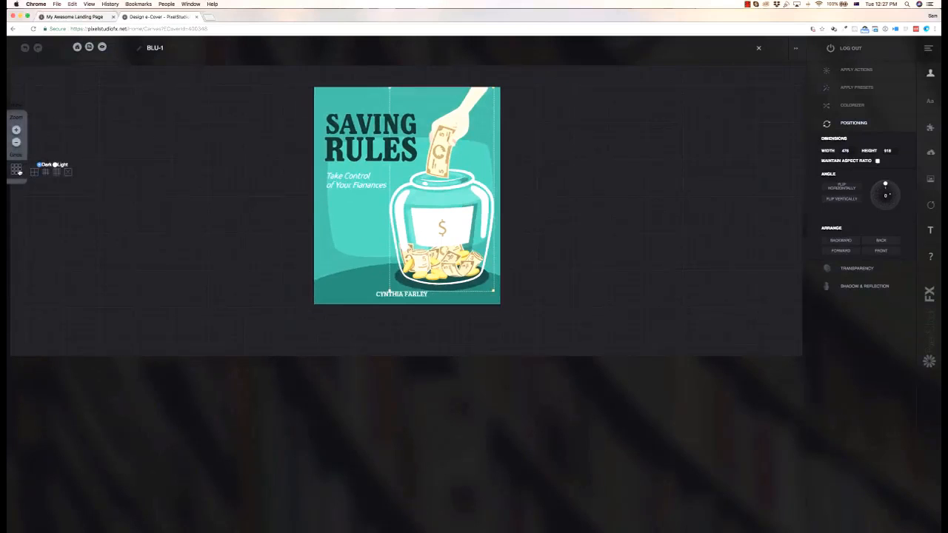
pyautogui.click(45, 171)
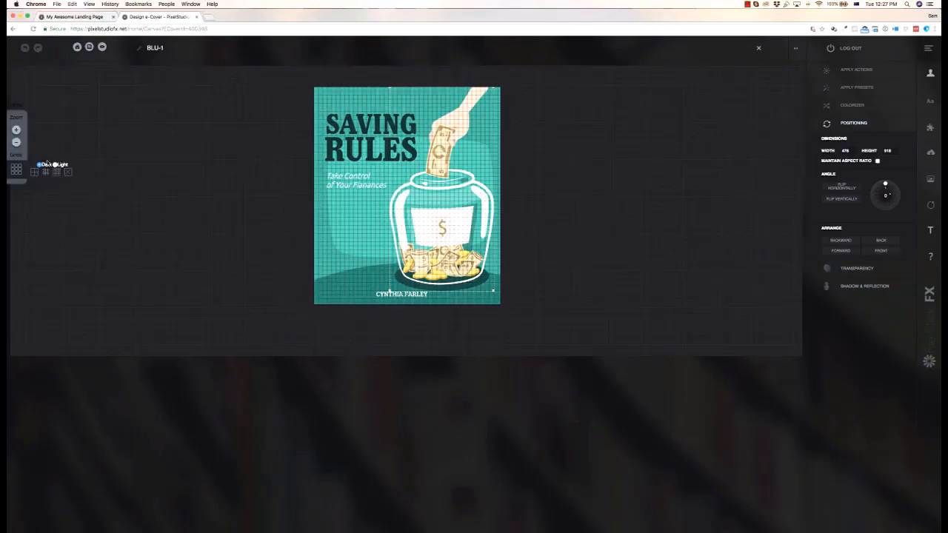
pyautogui.click(55, 164)
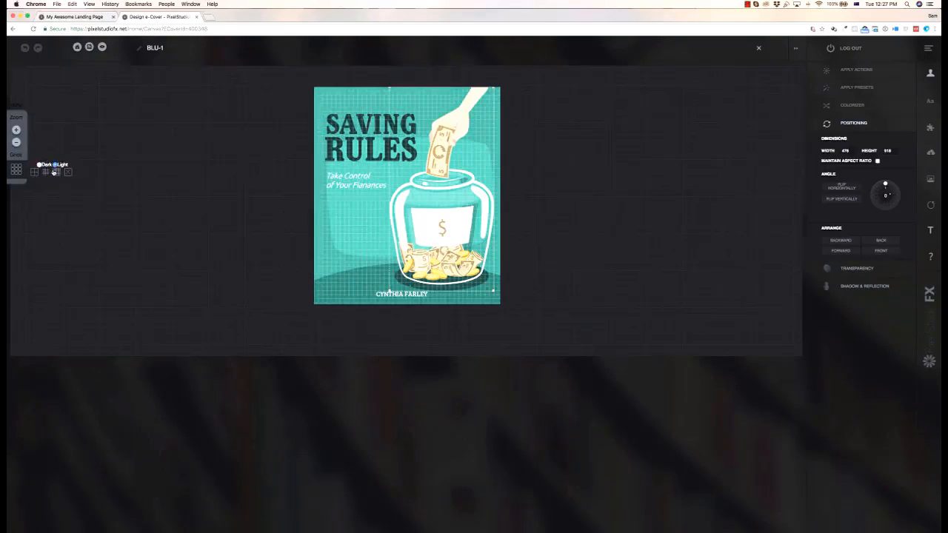
pyautogui.click(34, 172)
pyautogui.click(20, 173)
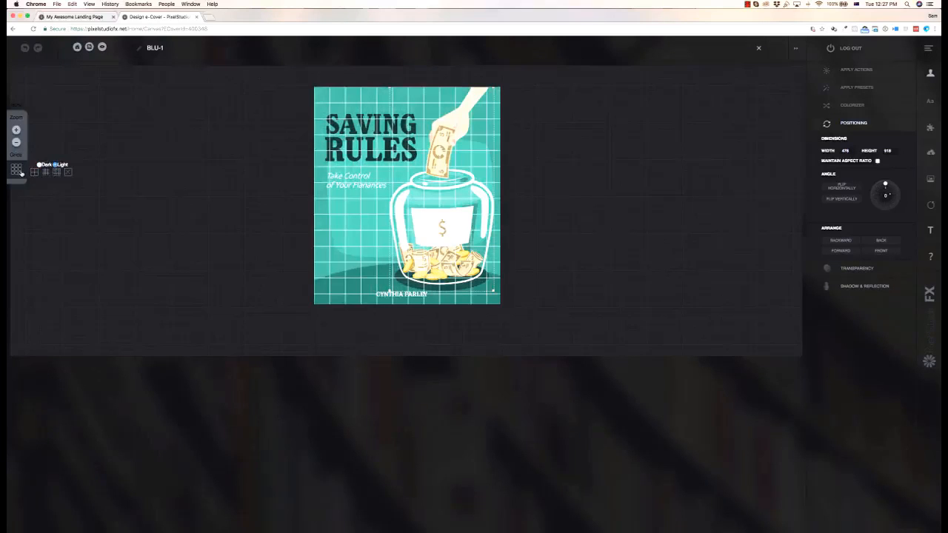
pyautogui.click(57, 171)
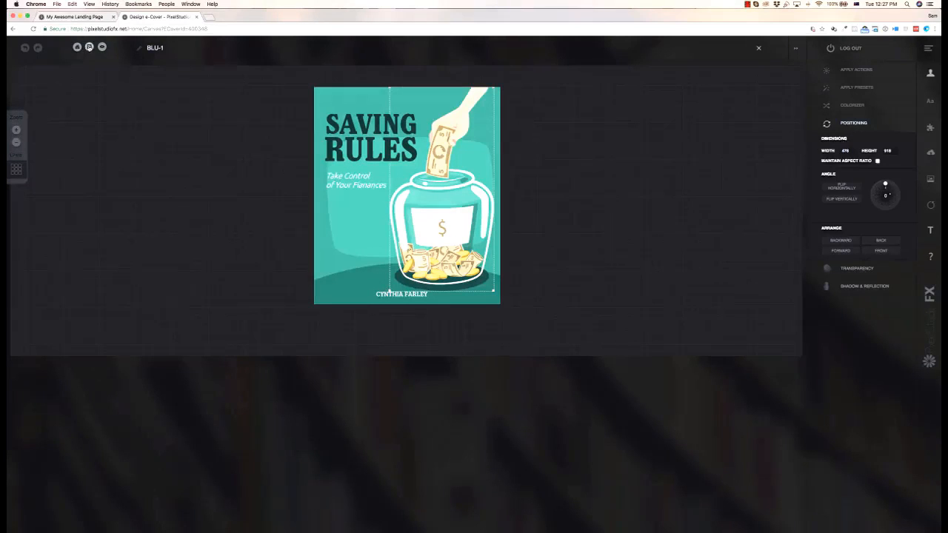
# Rename the cover project to the presenter's first name followed by "Demo" and save it
pyautogui.click(123, 50)
pyautogui.write('Sam Demo')
pyautogui.click(90, 48)
# Nudge the jar illustration slightly right and down, and move the author line toward the cover's lower-left corner
pyautogui.moveTo(456, 224)
pyautogui.mouseDown()
pyautogui.moveTo(422, 198)
pyautogui.moveTo(431, 216)
pyautogui.moveTo(463, 226)
pyautogui.mouseUp()
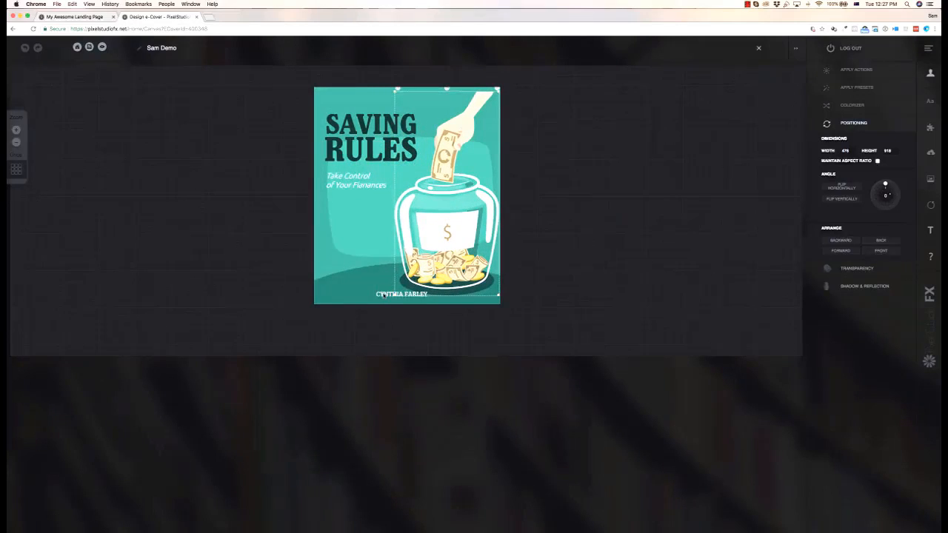
pyautogui.moveTo(383, 294); pyautogui.dragTo(347, 295)
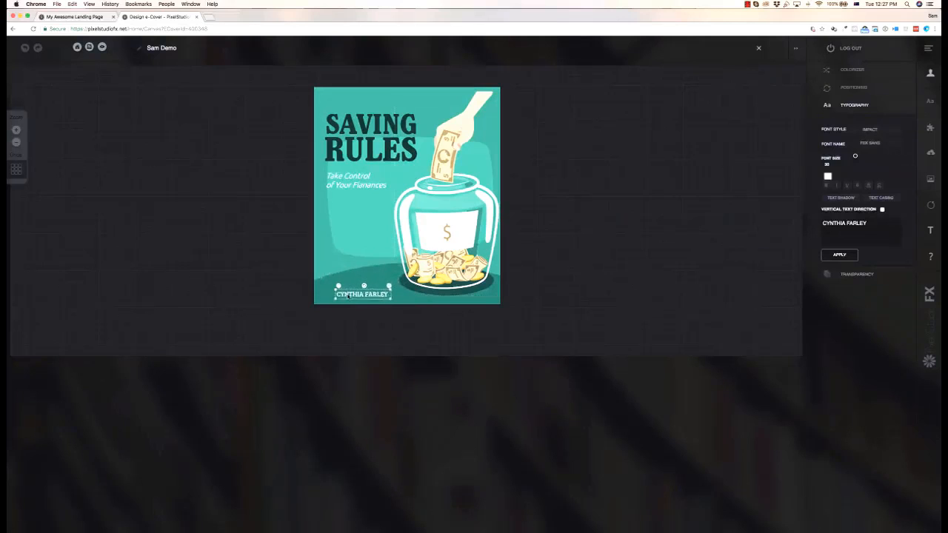
# Replace the author line's text with the presenter's first name followed by "DEMO AUTHOR"
pyautogui.moveTo(866, 223); pyautogui.dragTo(790, 222)
pyautogui.write('SAM DEMO AUTHOR')
pyautogui.click(841, 254)
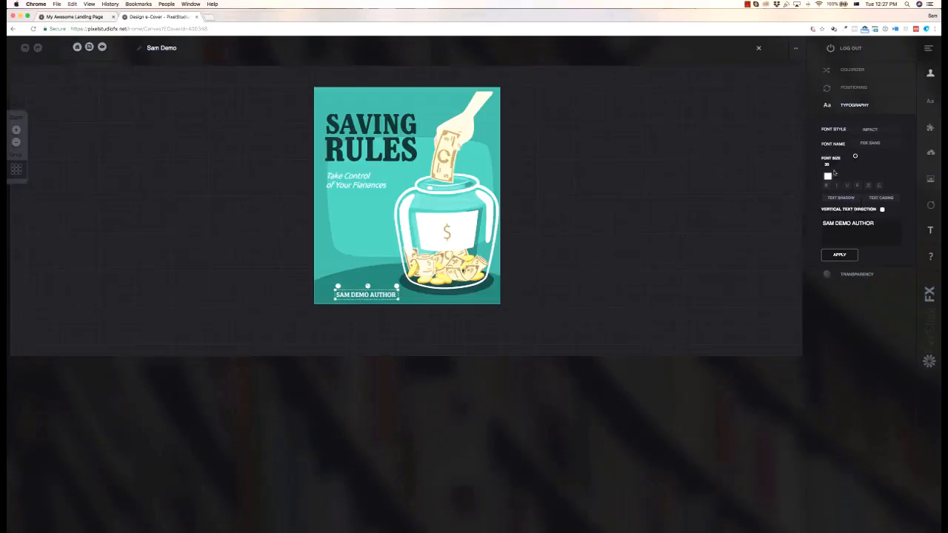
# Try the Agiro font on the author line
pyautogui.click(879, 143)
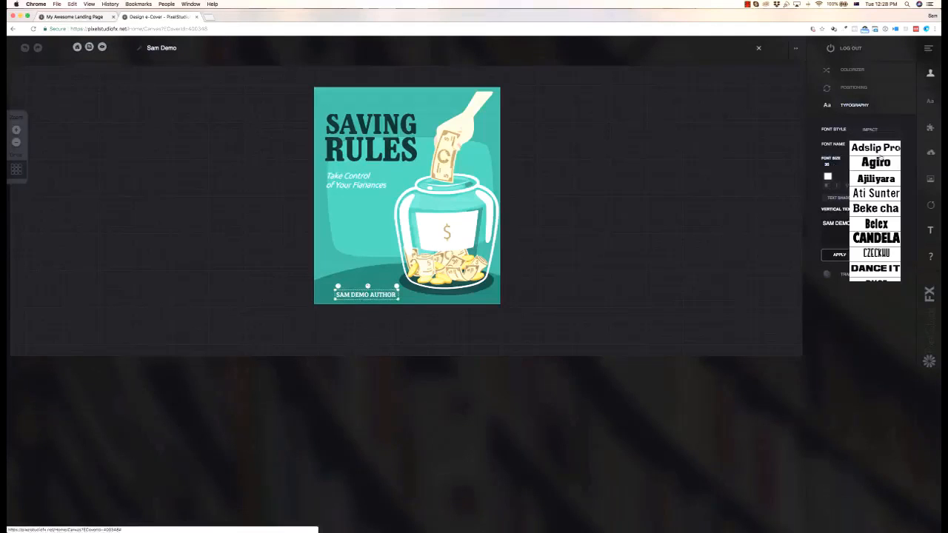
pyautogui.click(878, 163)
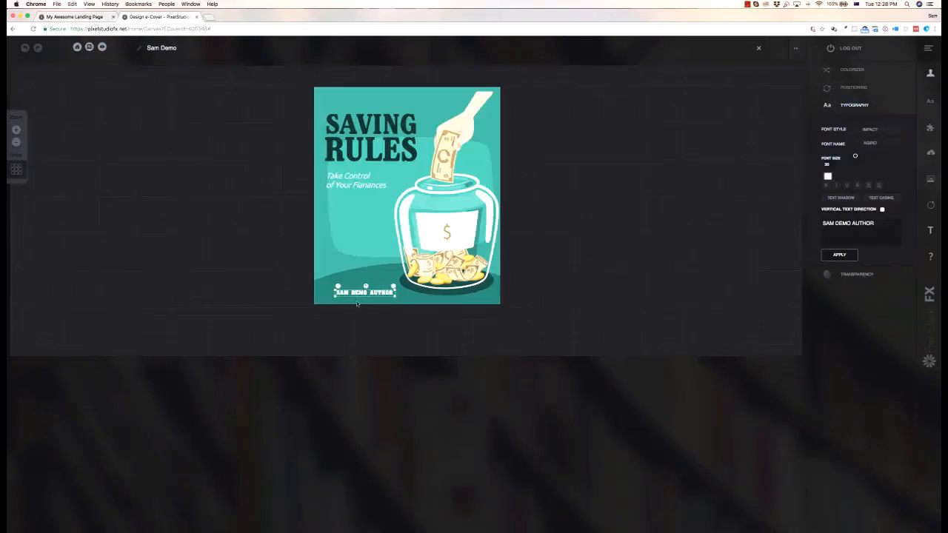
# Set the author line in the Grunge style's Cenvinio font and shift it slightly left on the cover
pyautogui.click(873, 132)
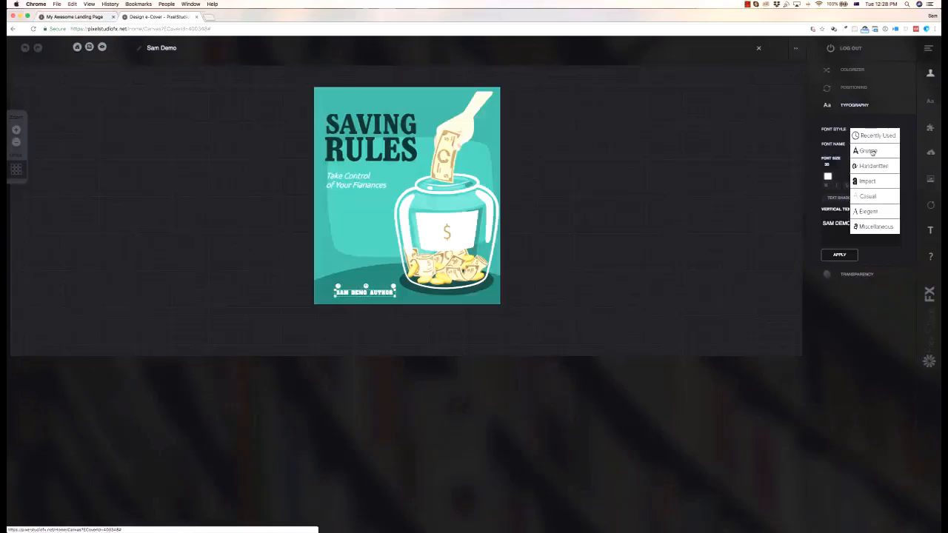
pyautogui.click(871, 152)
pyautogui.click(877, 147)
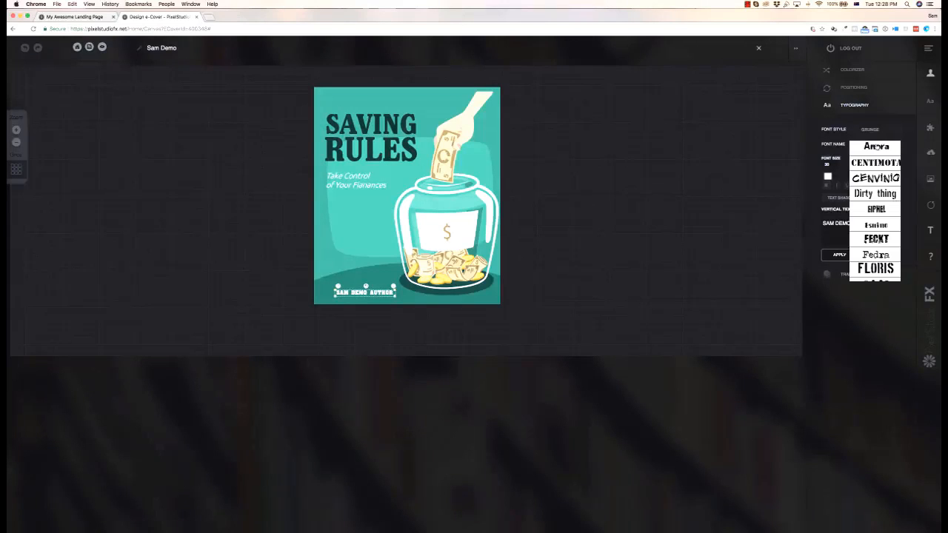
pyautogui.click(876, 178)
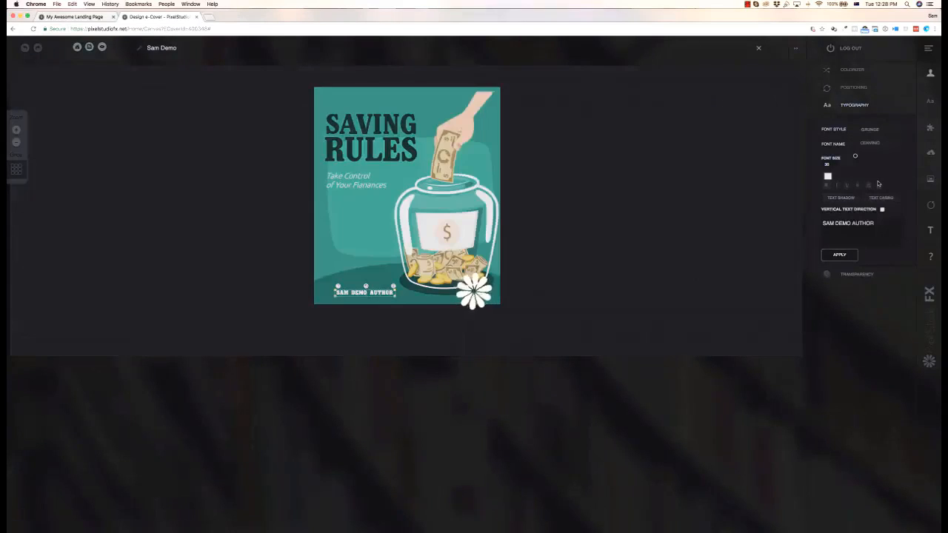
pyautogui.moveTo(370, 294); pyautogui.dragTo(361, 293)
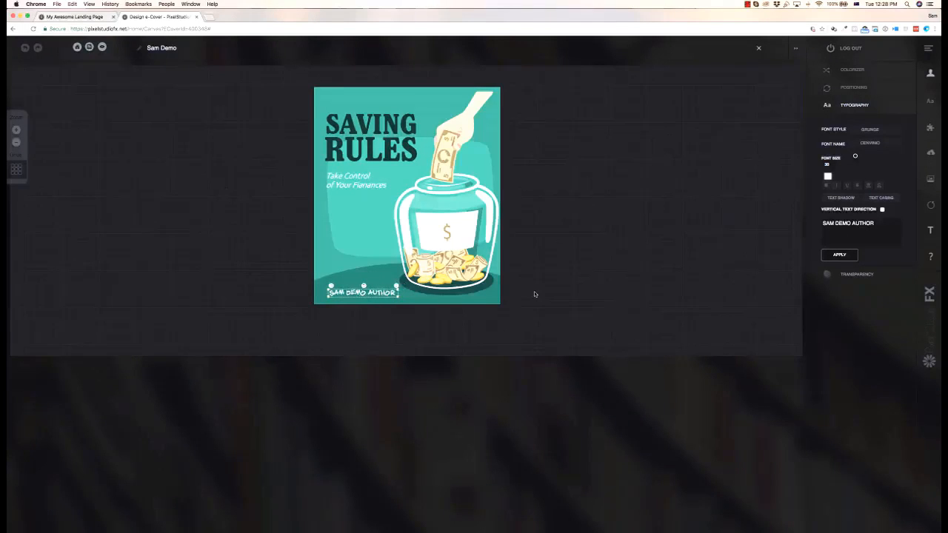
# Try adding a "DEMO TEXT HERE" text object beneath the subtitle, align it with the subtitle's left edge and delete it
pyautogui.click(393, 148)
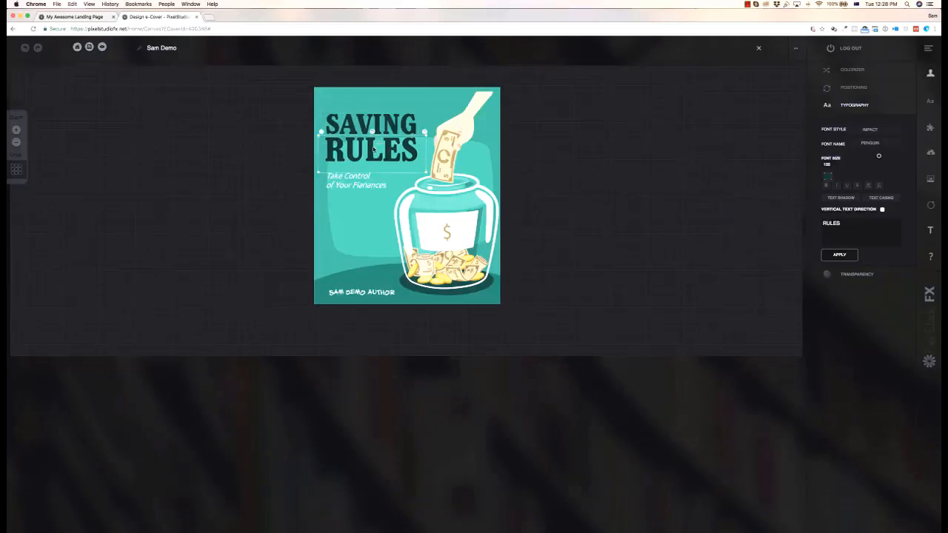
pyautogui.click(356, 185)
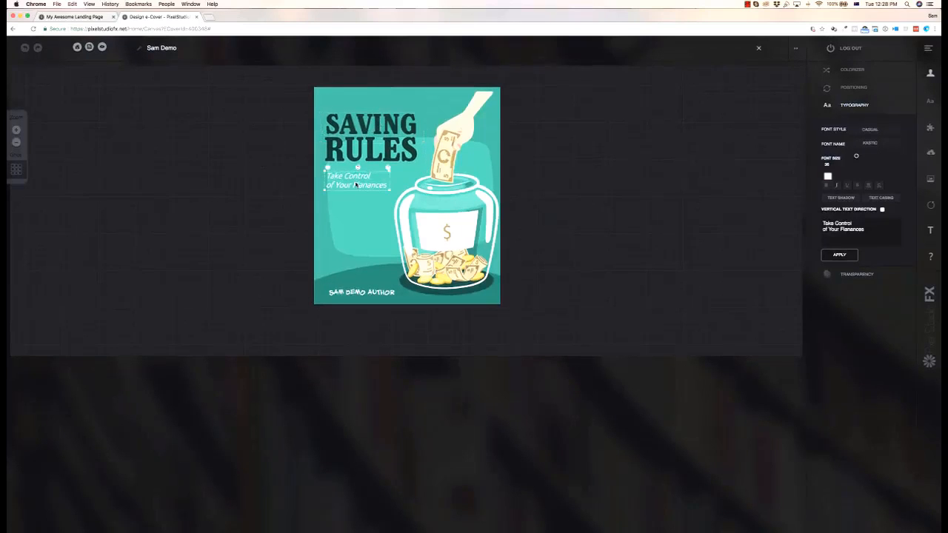
pyautogui.click(933, 102)
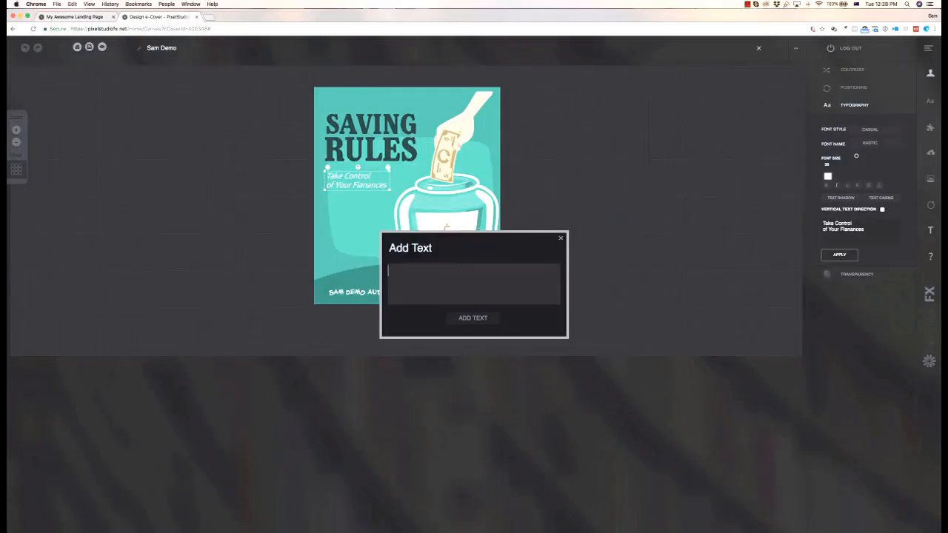
pyautogui.write('DEMO TEXT HERE')
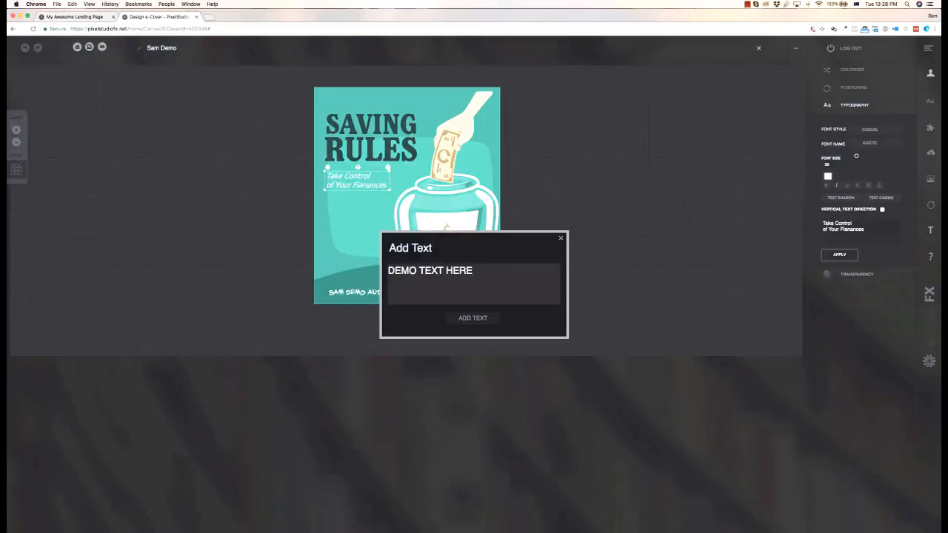
pyautogui.click(467, 317)
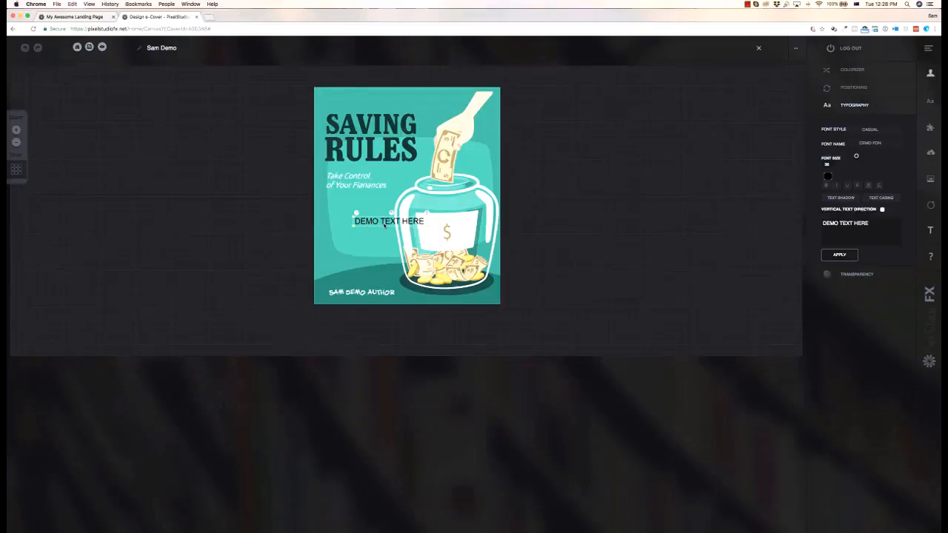
pyautogui.moveTo(384, 224); pyautogui.dragTo(354, 225)
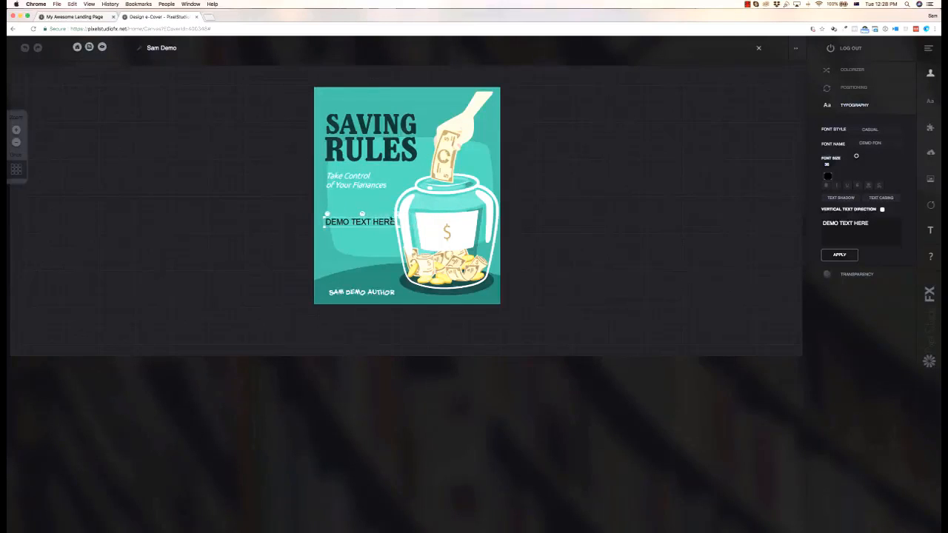
pyautogui.press('Delete')
# Duplicate the "Take Control" subtitle, move the copy below the original and delete the copy
pyautogui.click(356, 179)
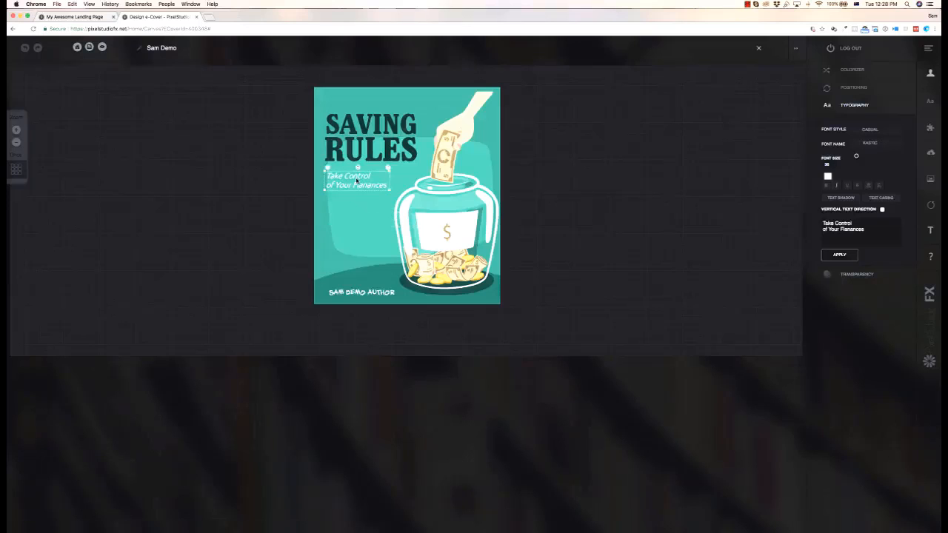
pyautogui.click(328, 169)
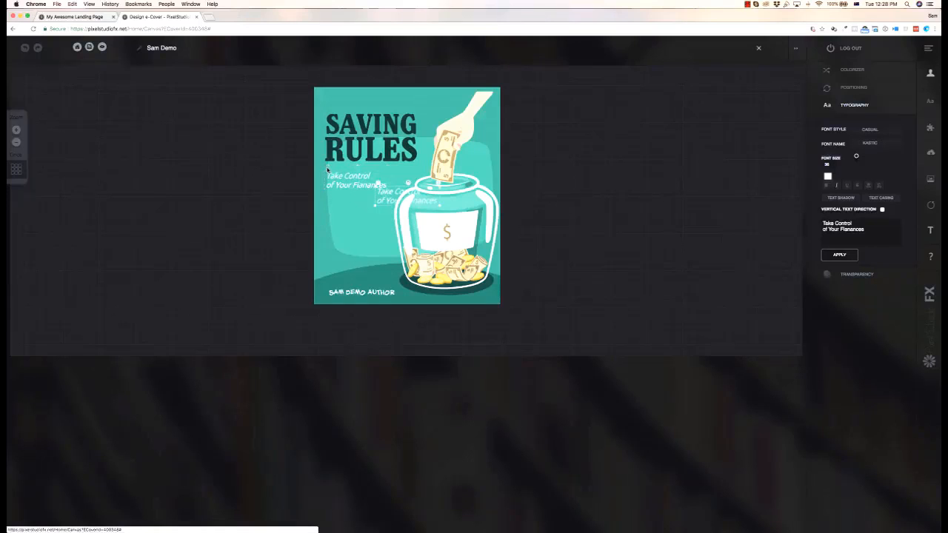
pyautogui.moveTo(398, 194); pyautogui.dragTo(346, 221)
pyautogui.click(387, 216)
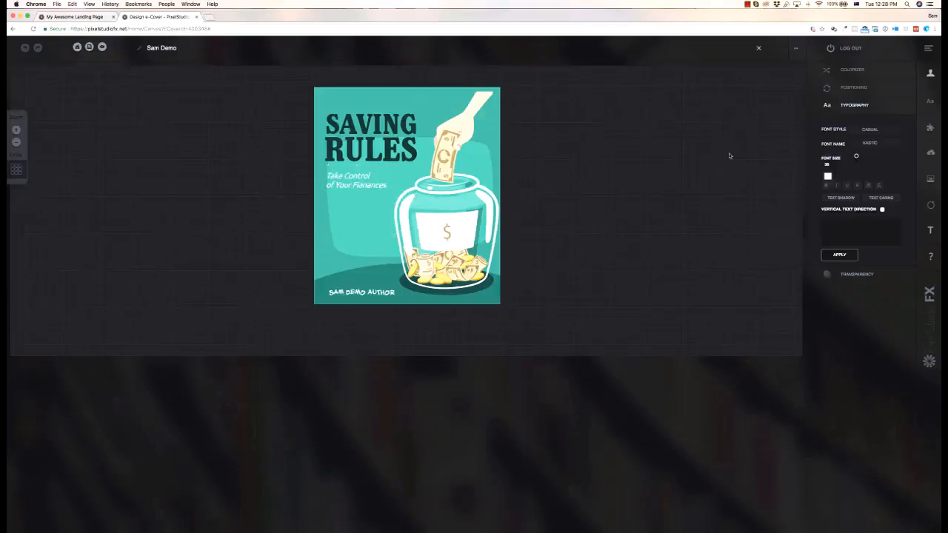
# Rotate the jar illustration slightly counterclockwise
pyautogui.click(459, 217)
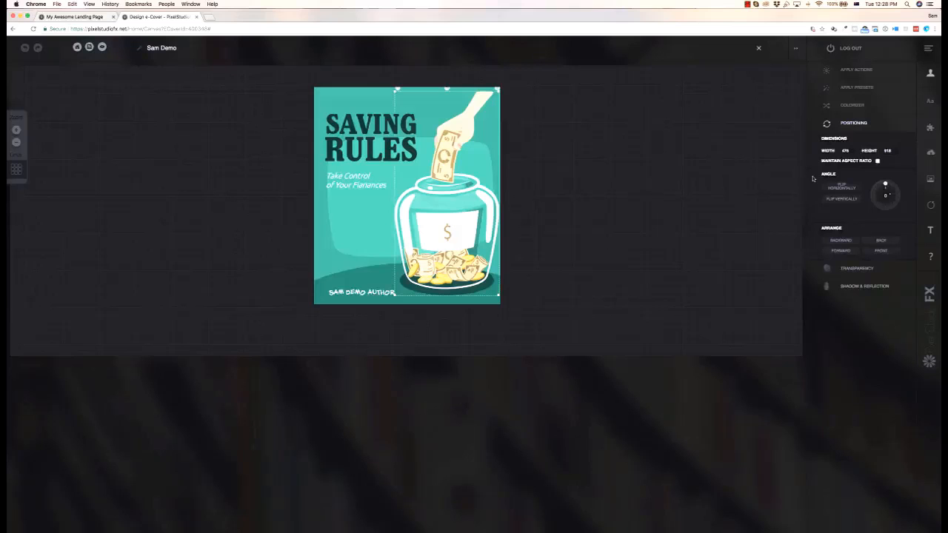
pyautogui.moveTo(888, 188); pyautogui.dragTo(884, 187)
# Try raising the jar illustration's brightness and sharpening, and return both adjustments to 0
pyautogui.click(848, 70)
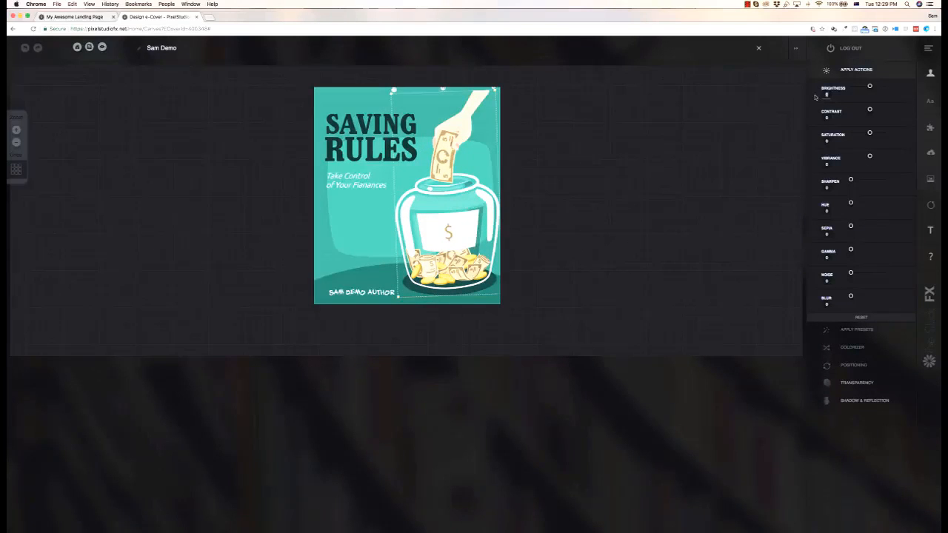
pyautogui.moveTo(869, 85); pyautogui.dragTo(879, 85)
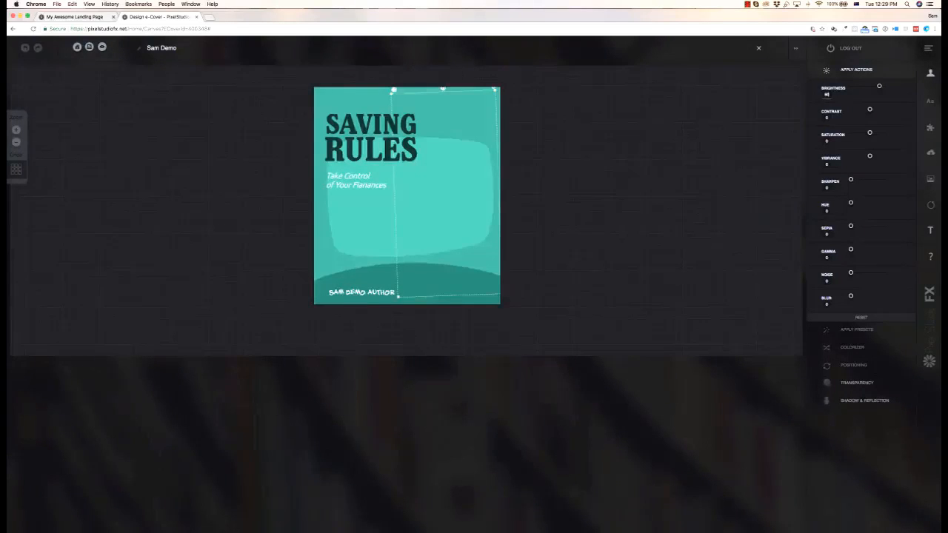
pyautogui.moveTo(879, 86); pyautogui.dragTo(869, 86)
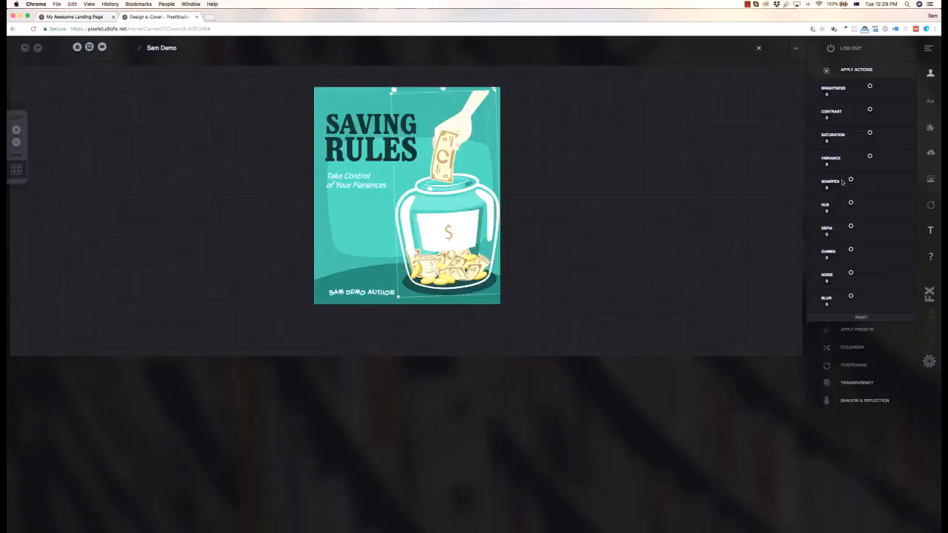
pyautogui.moveTo(850, 180); pyautogui.dragTo(874, 181)
pyautogui.moveTo(874, 181); pyautogui.dragTo(850, 180)
# Try blurring the jar illustration and return the blur to 0
pyautogui.moveTo(854, 297); pyautogui.dragTo(856, 297)
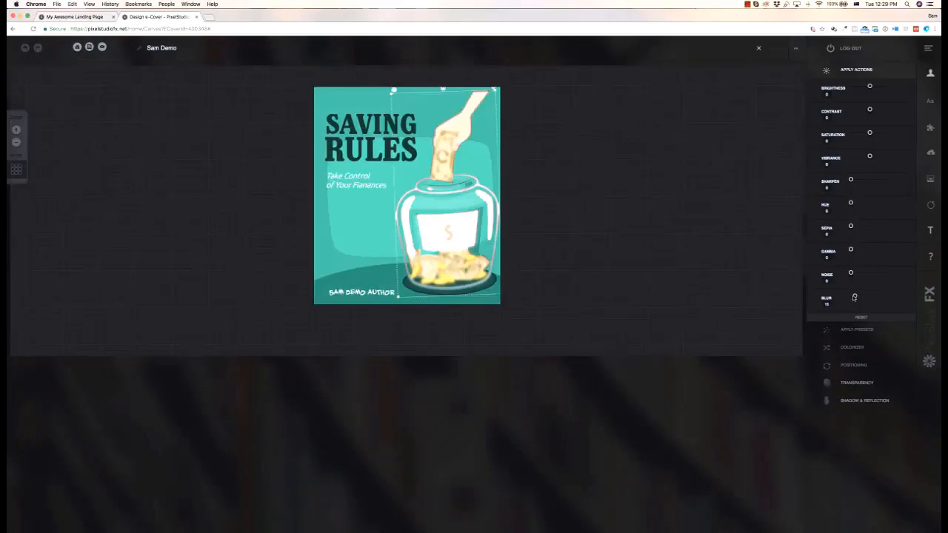
pyautogui.moveTo(855, 297); pyautogui.dragTo(850, 296)
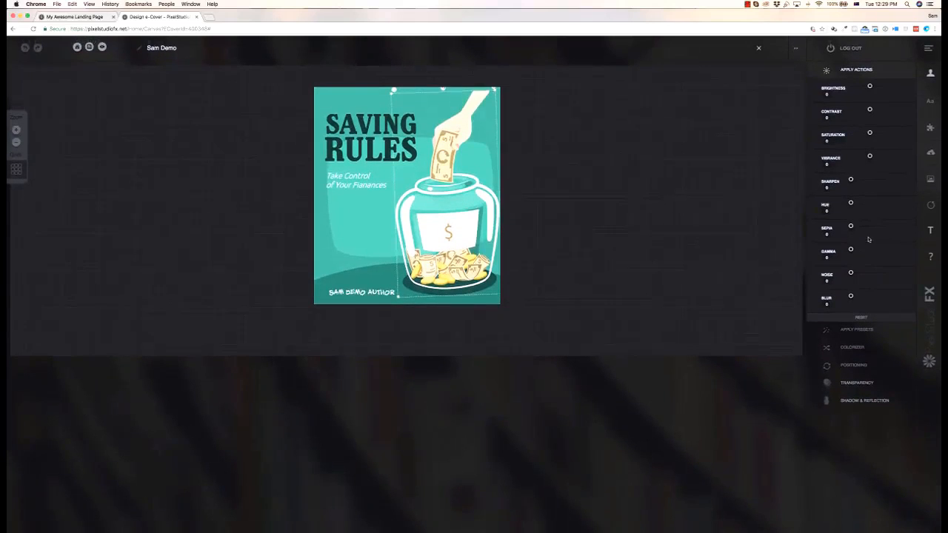
# Try the Pinhole preset on the jar illustration and apply the Old Boot preset instead
pyautogui.click(861, 330)
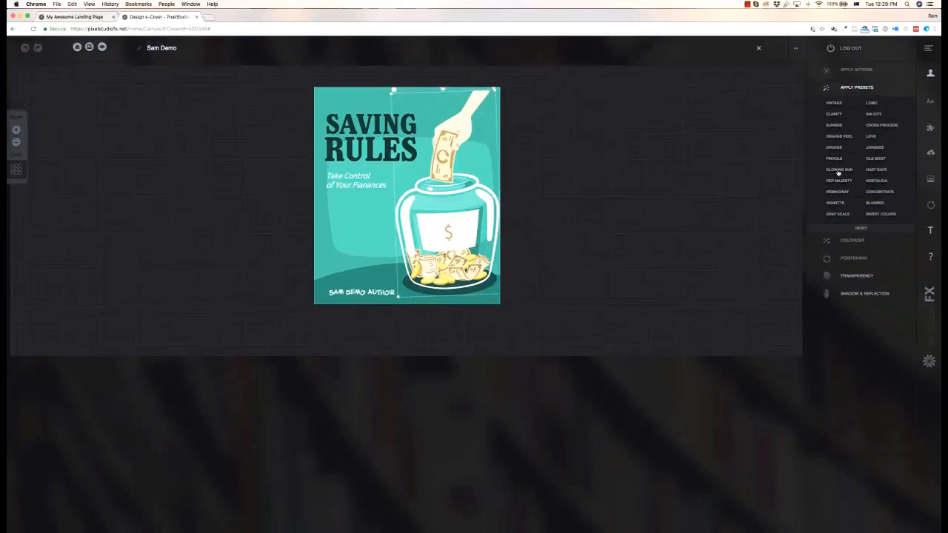
pyautogui.click(834, 159)
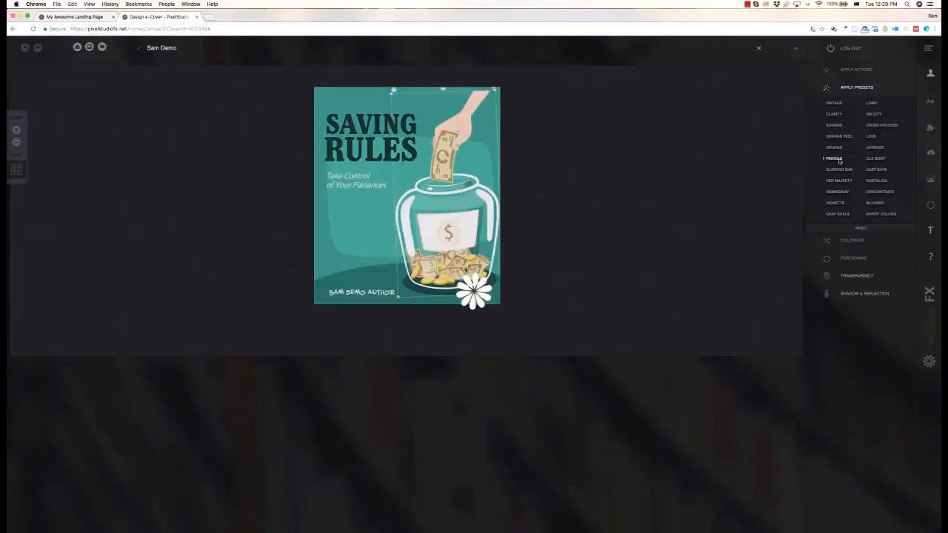
pyautogui.click(875, 158)
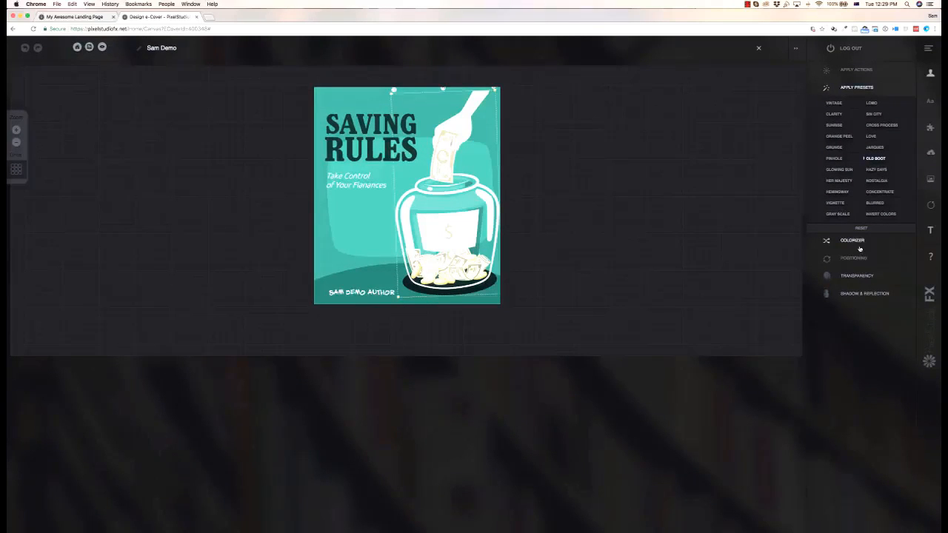
pyautogui.click(852, 242)
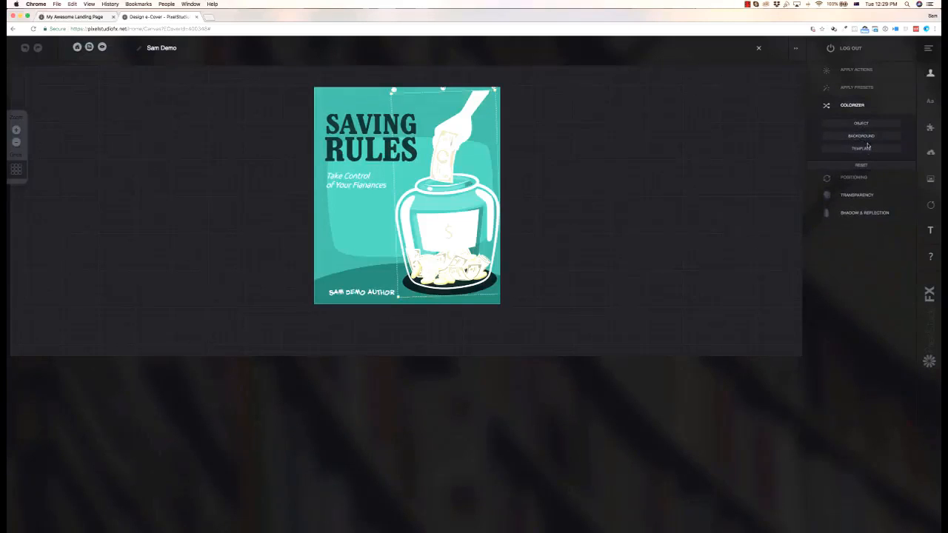
pyautogui.click(857, 196)
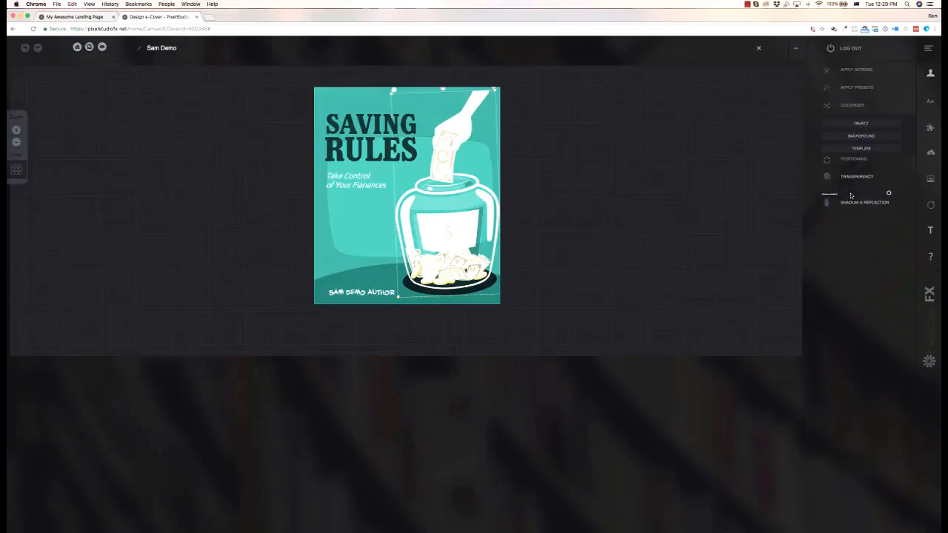
pyautogui.moveTo(888, 158)
pyautogui.mouseDown()
pyautogui.moveTo(856, 158)
pyautogui.moveTo(892, 158)
pyautogui.mouseUp()
# Add an image shadow to the jar illustration, offset 3 horizontally and 5 vertically
pyautogui.click(861, 182)
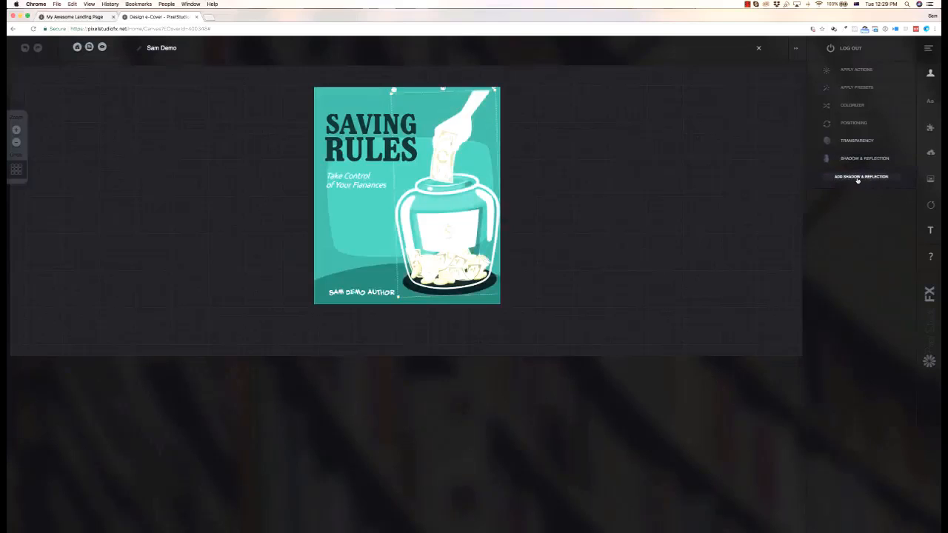
pyautogui.click(857, 179)
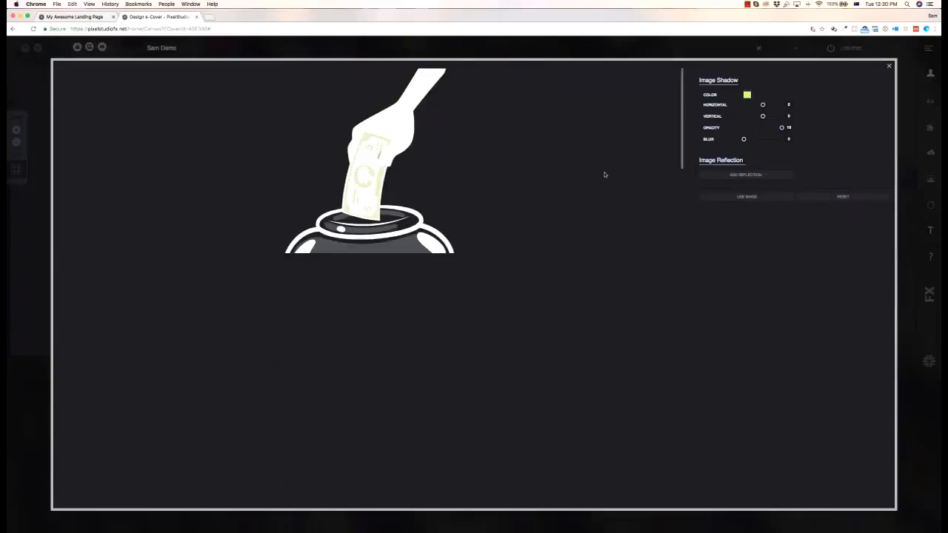
pyautogui.scroll(-5, 471, 163)
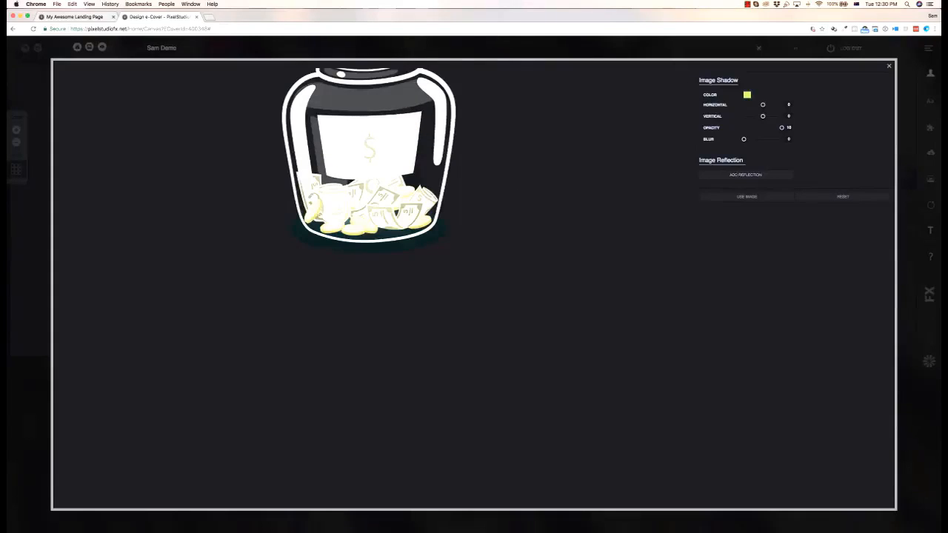
pyautogui.moveTo(763, 106); pyautogui.dragTo(771, 116)
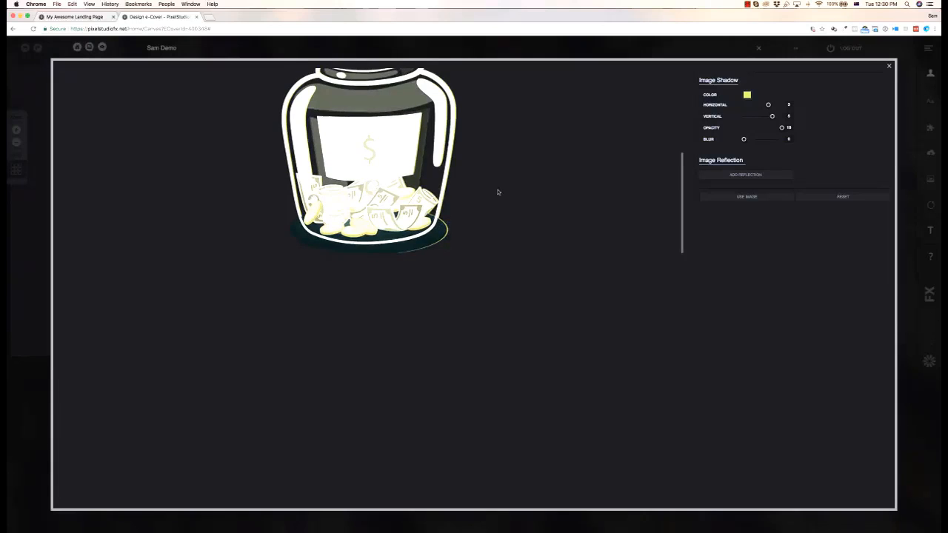
pyautogui.scroll(3, 441, 195)
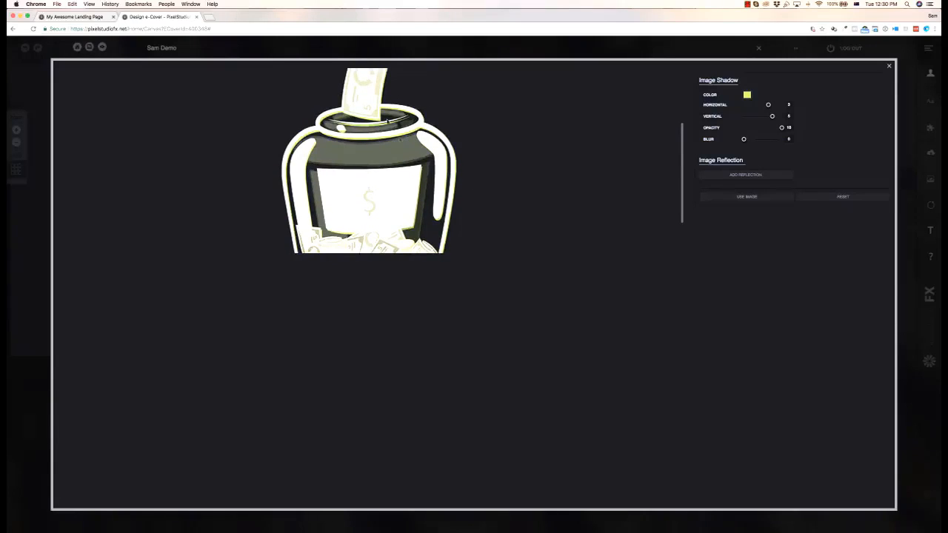
pyautogui.scroll(3, 383, 106)
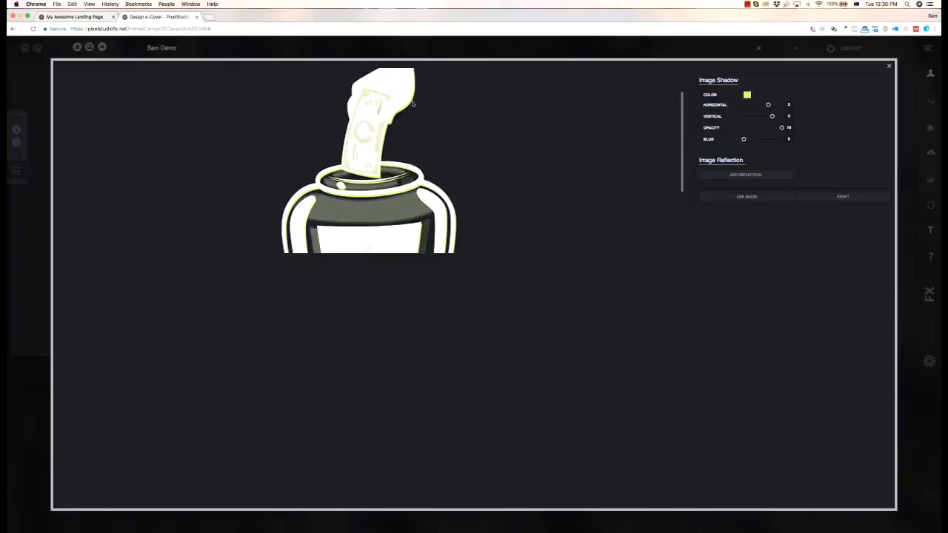
# Change the jar illustration's shadow color to blue #0000FF
pyautogui.click(746, 95)
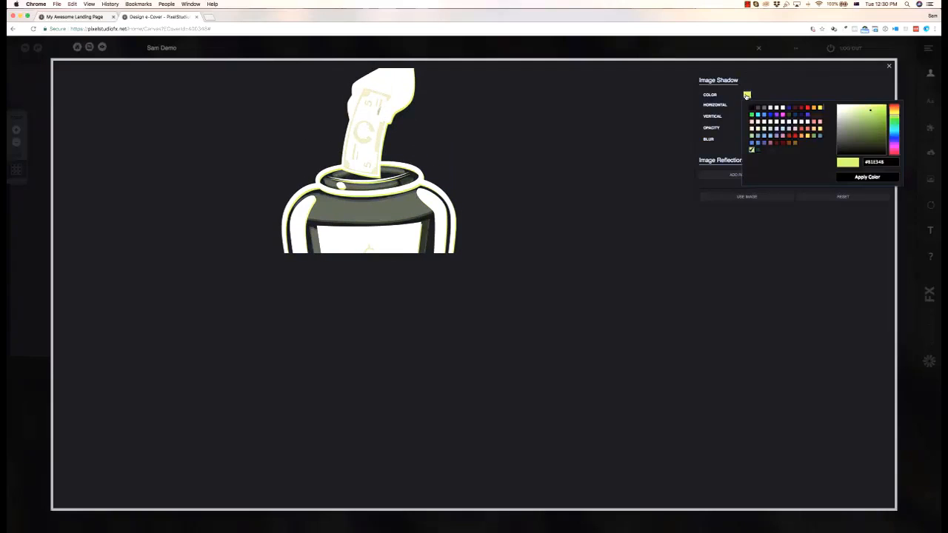
pyautogui.click(770, 115)
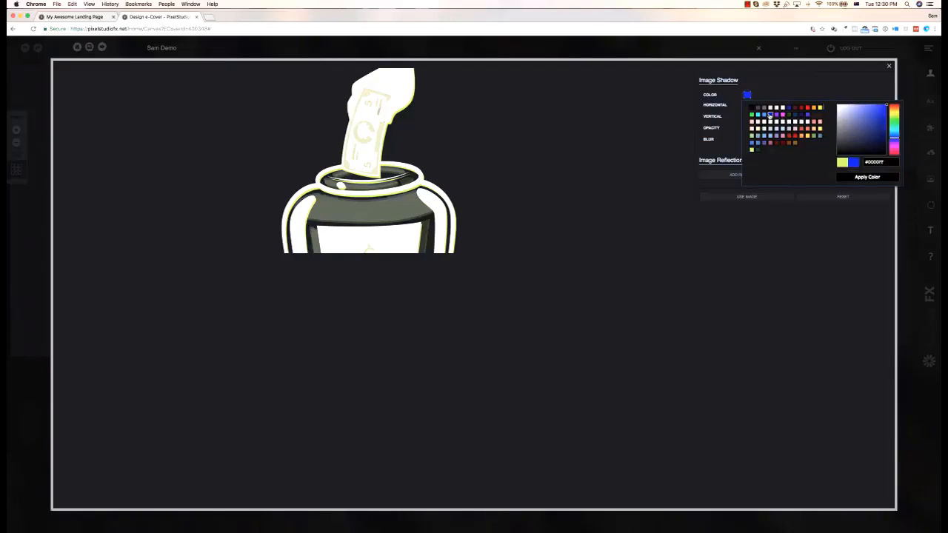
pyautogui.click(867, 177)
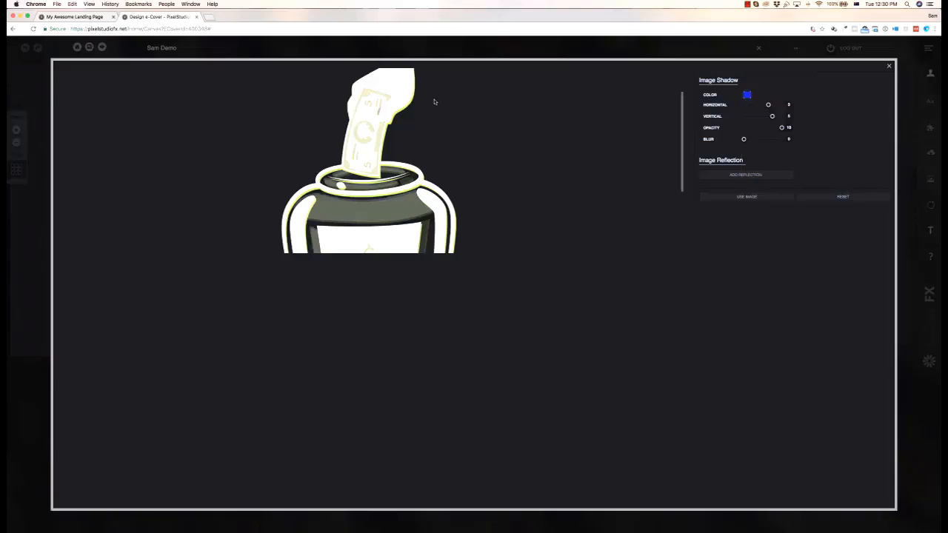
pyautogui.scroll(-5, 449, 128)
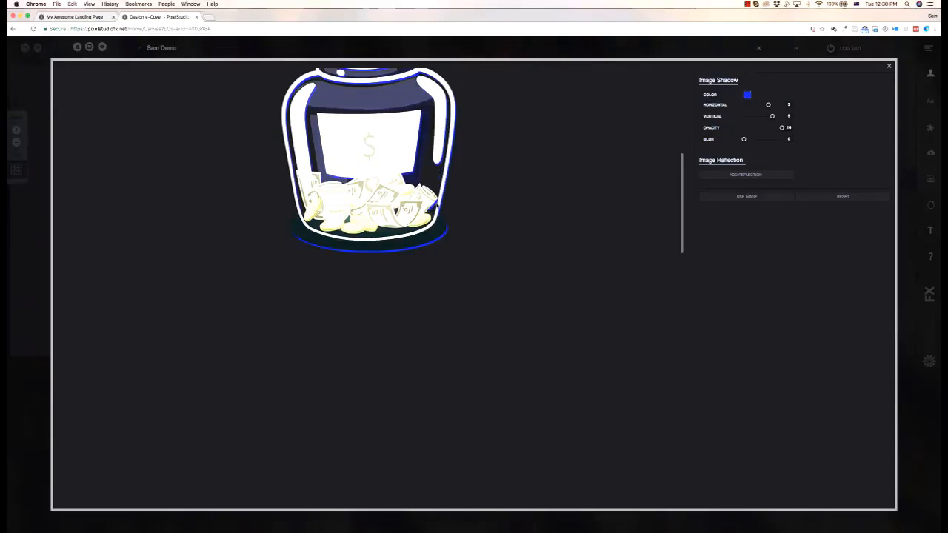
pyautogui.scroll(5, 406, 224)
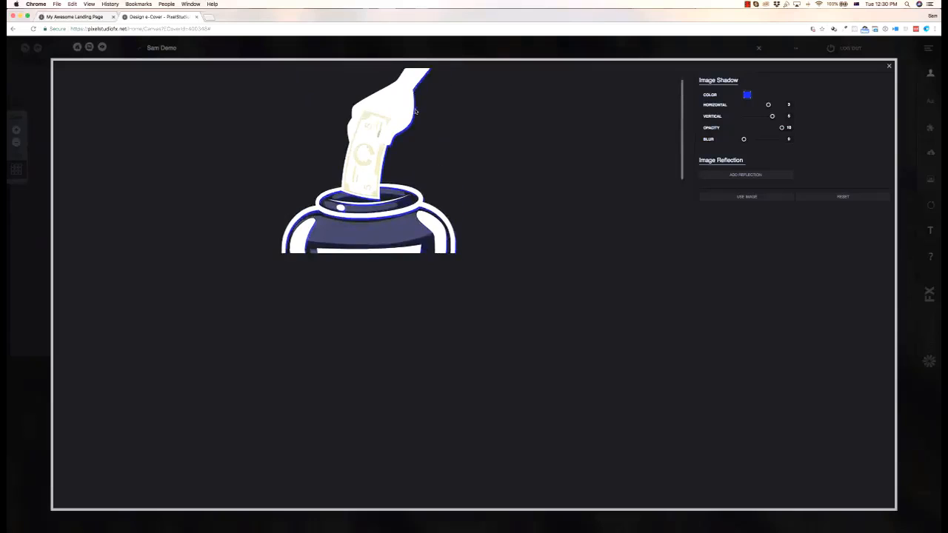
# Add a reflection below the jar illustration and use the edited image on the cover
pyautogui.click(752, 179)
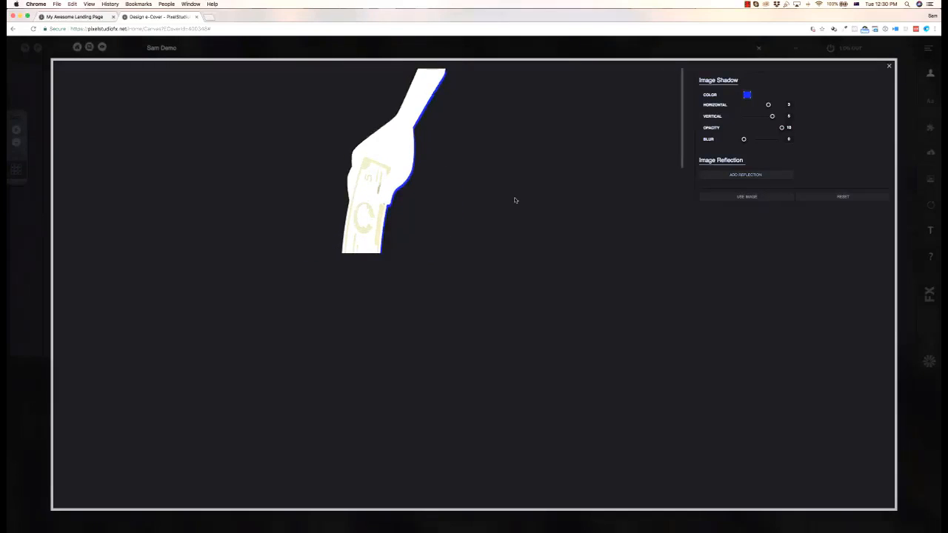
pyautogui.scroll(-5, 510, 201)
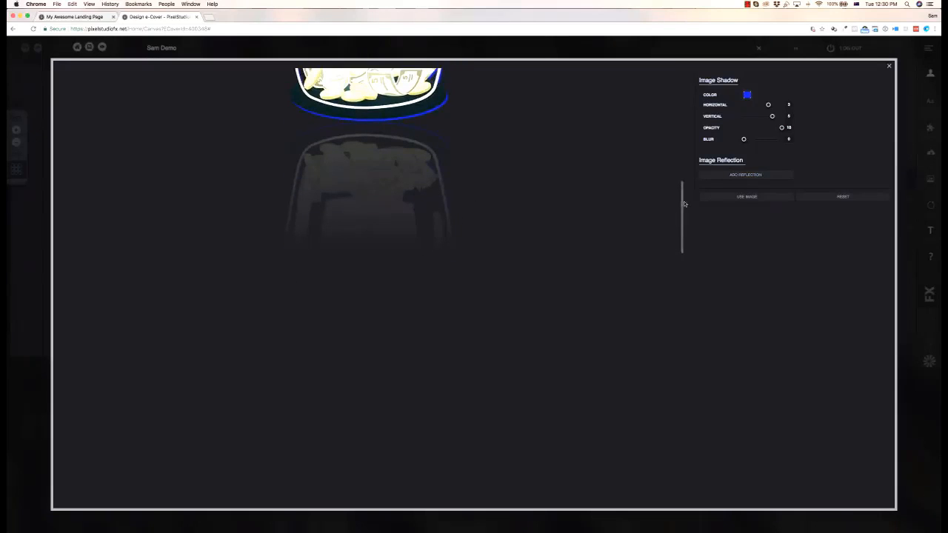
pyautogui.click(760, 197)
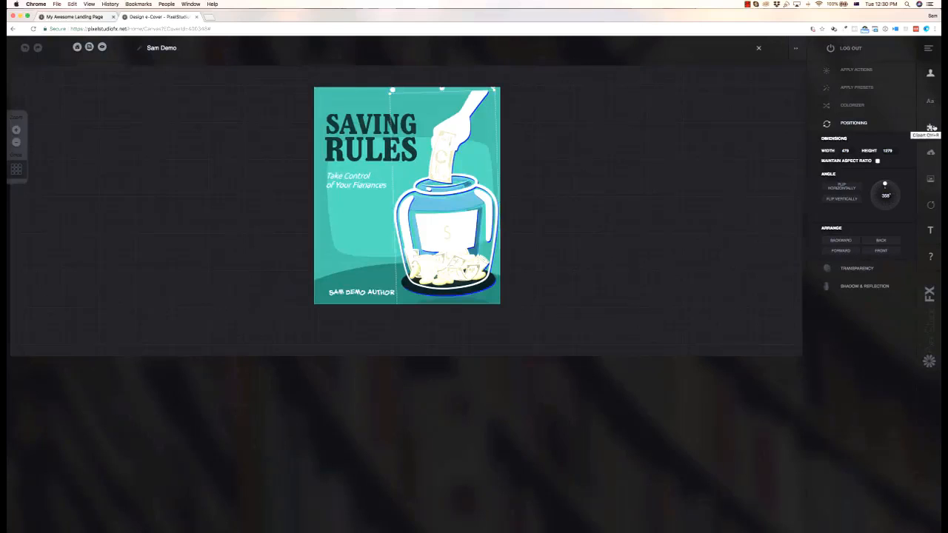
# Browse the categories and icons of the black and white clipart library, and close it
pyautogui.click(929, 127)
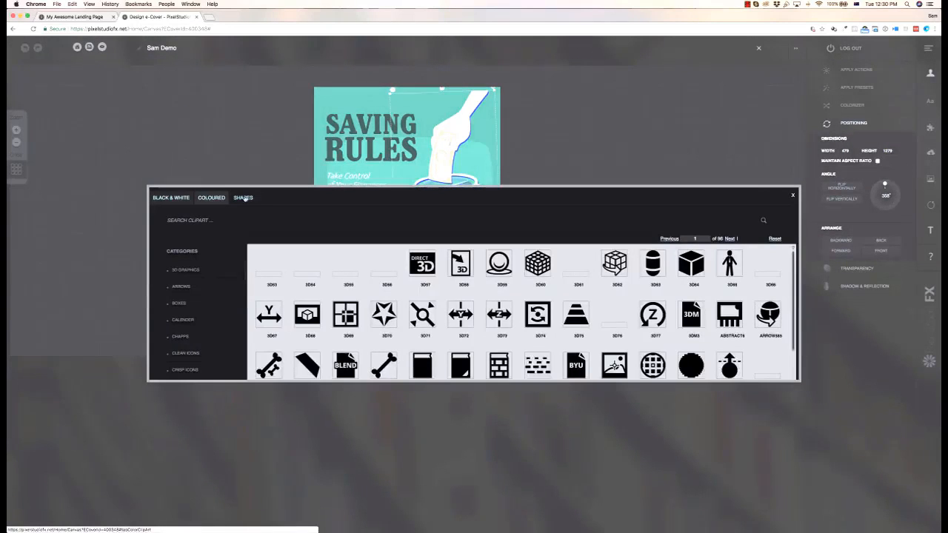
pyautogui.scroll(-5, 185, 281)
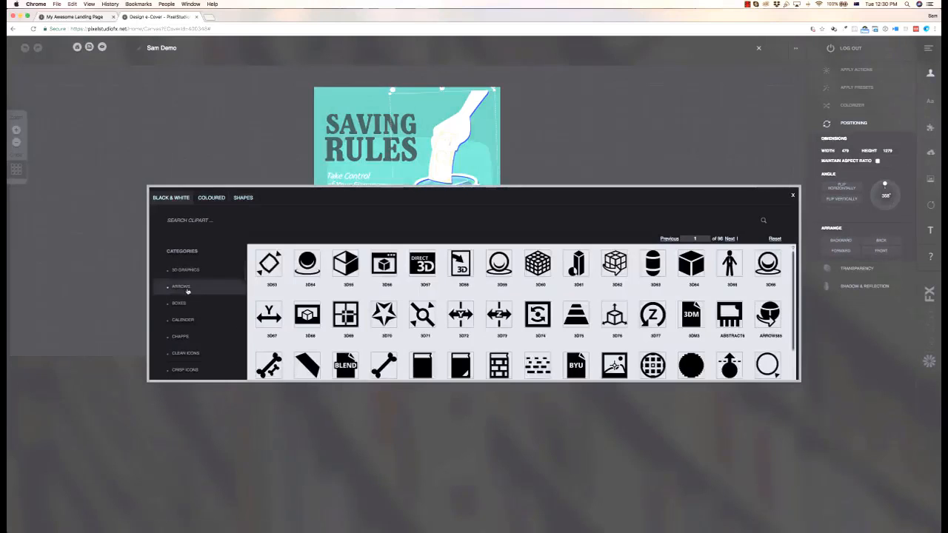
pyautogui.scroll(-10, 188, 291)
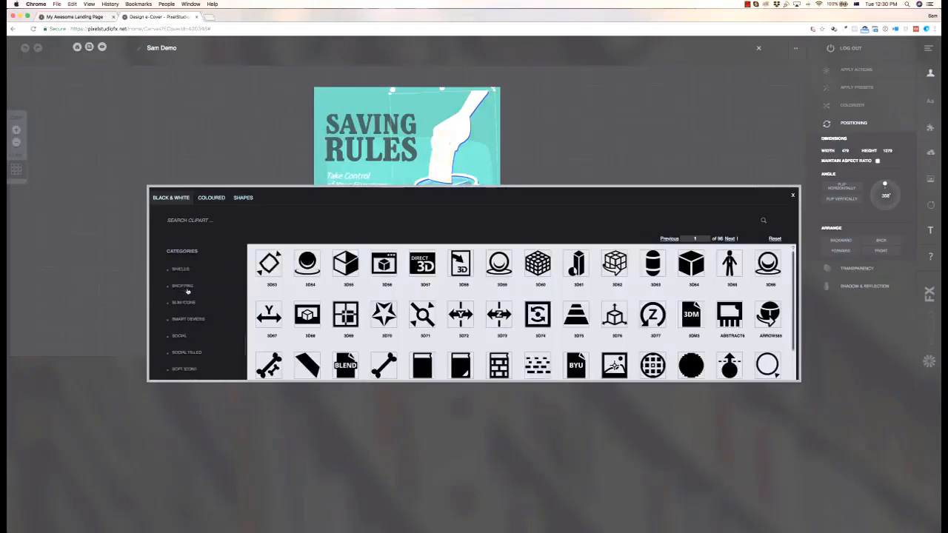
pyautogui.scroll(-2, 187, 292)
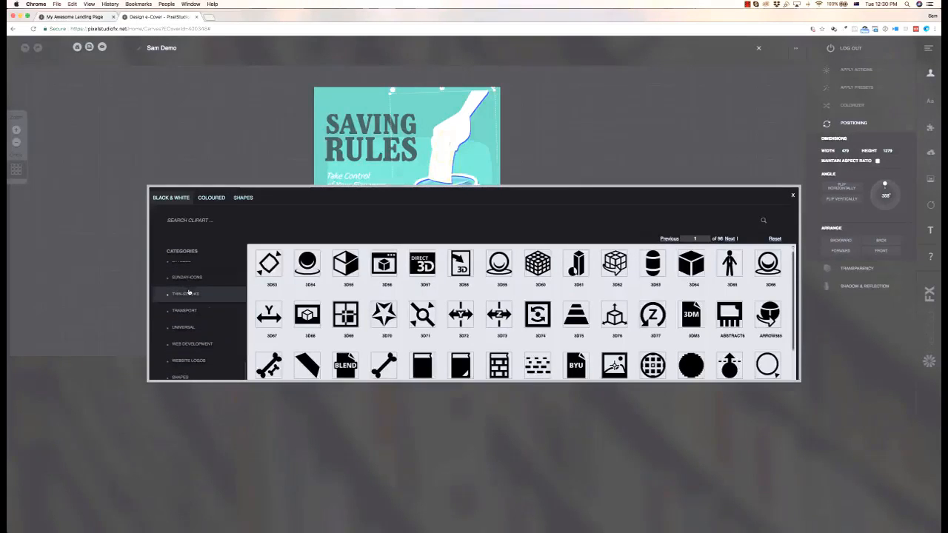
pyautogui.scroll(-3, 377, 331)
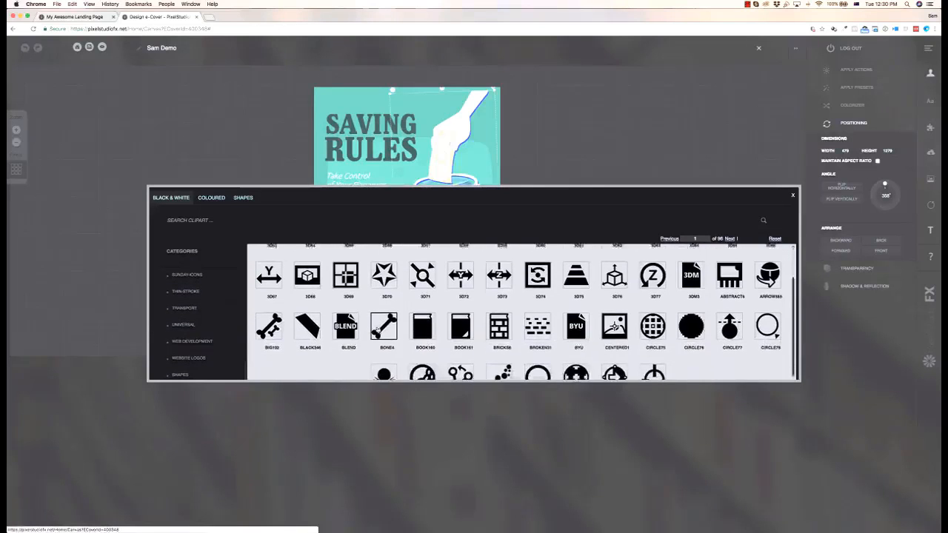
pyautogui.scroll(1, 377, 331)
pyautogui.scroll(1, 378, 331)
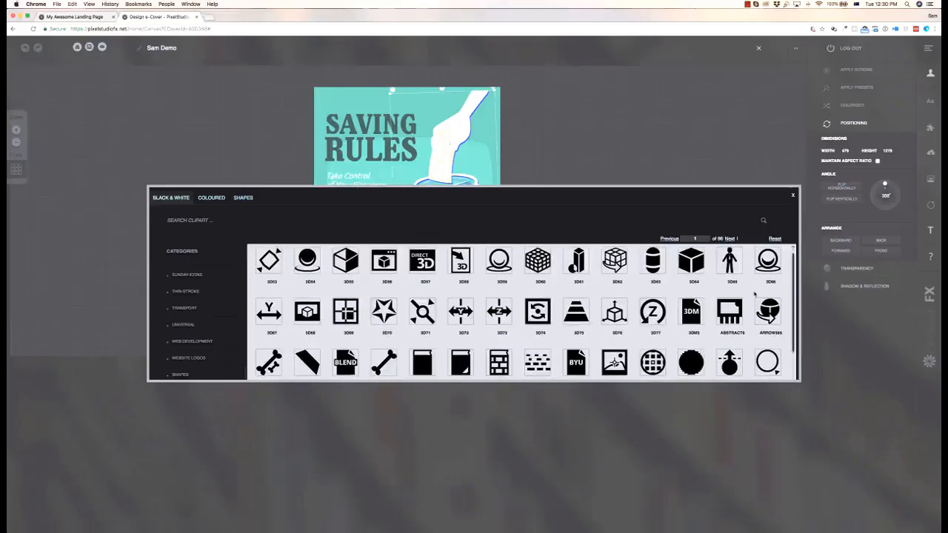
pyautogui.click(793, 195)
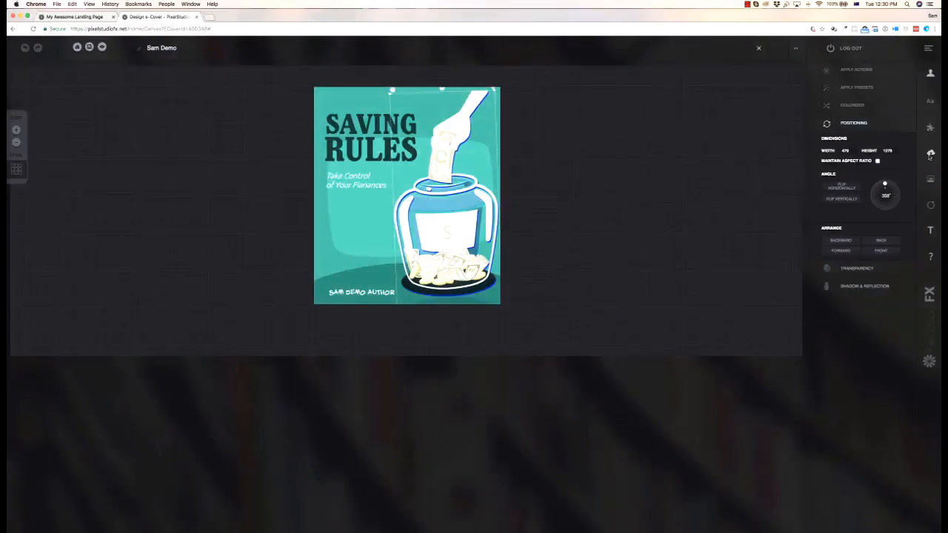
# Look over the image library and the backgrounds library, closing each without choosing anything
pyautogui.click(930, 154)
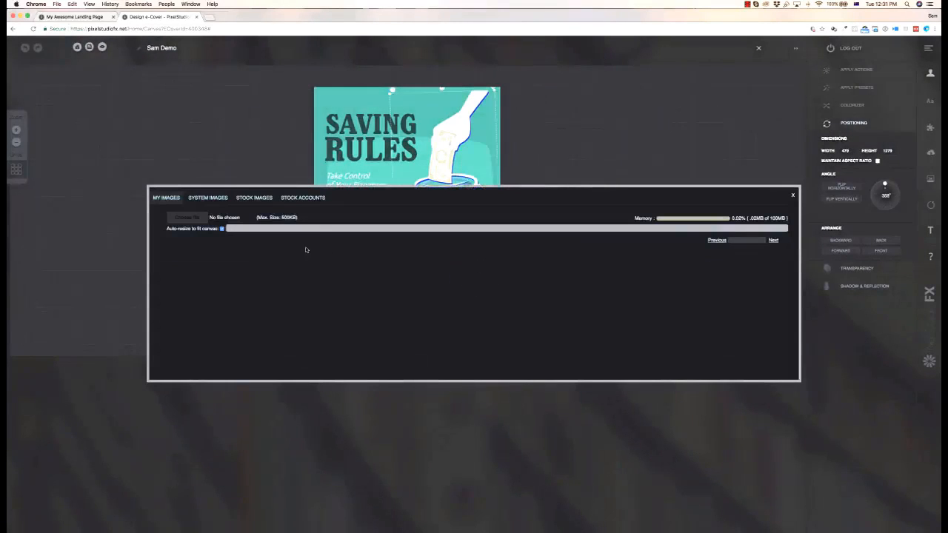
pyautogui.click(211, 198)
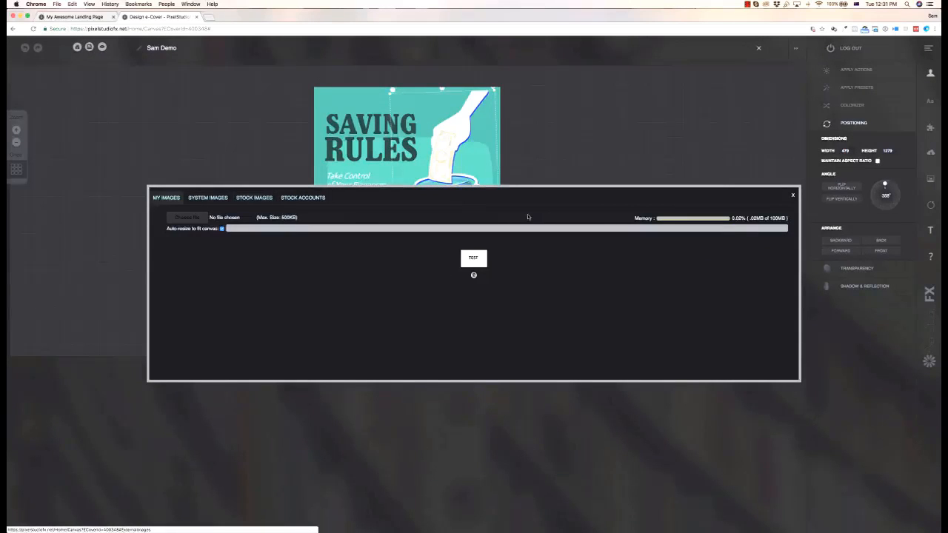
pyautogui.click(794, 195)
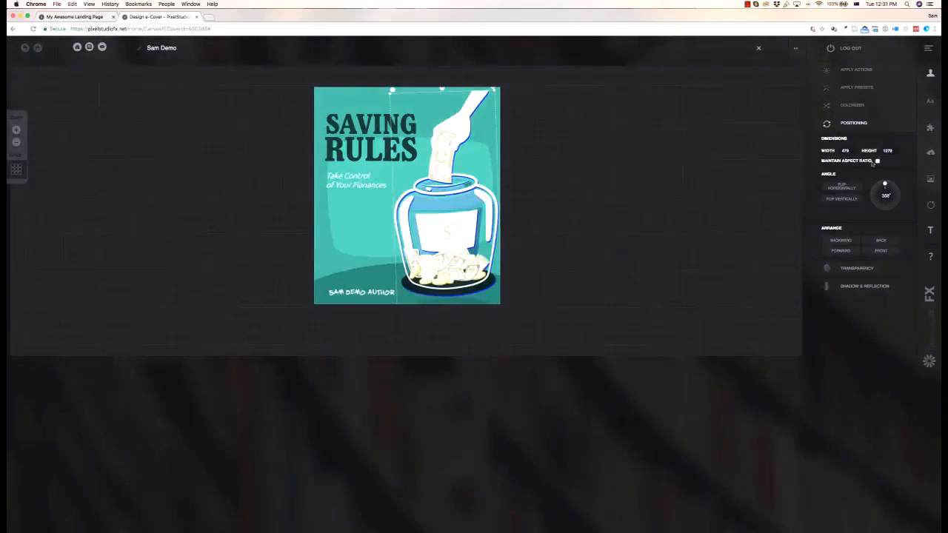
pyautogui.click(930, 181)
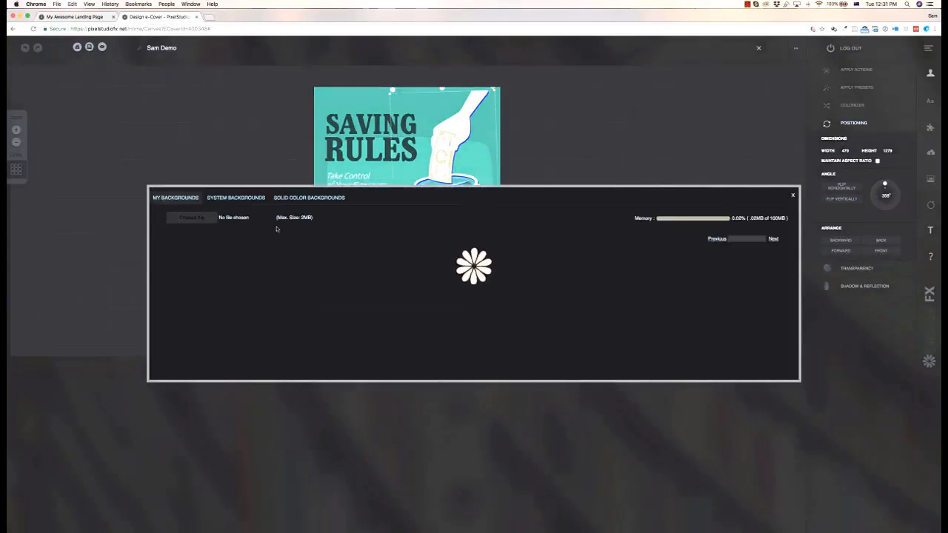
pyautogui.click(792, 195)
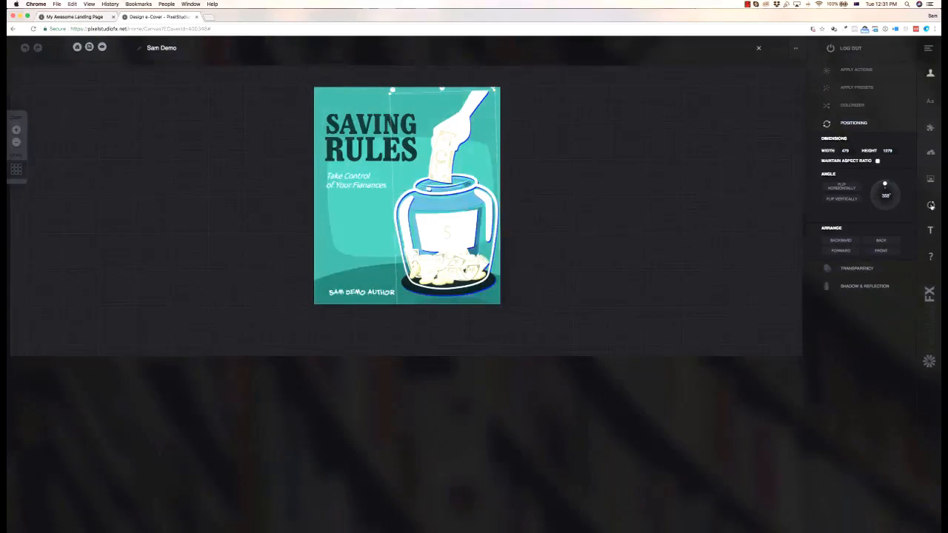
# Start resetting the whole template and cancel the reset
pyautogui.click(932, 205)
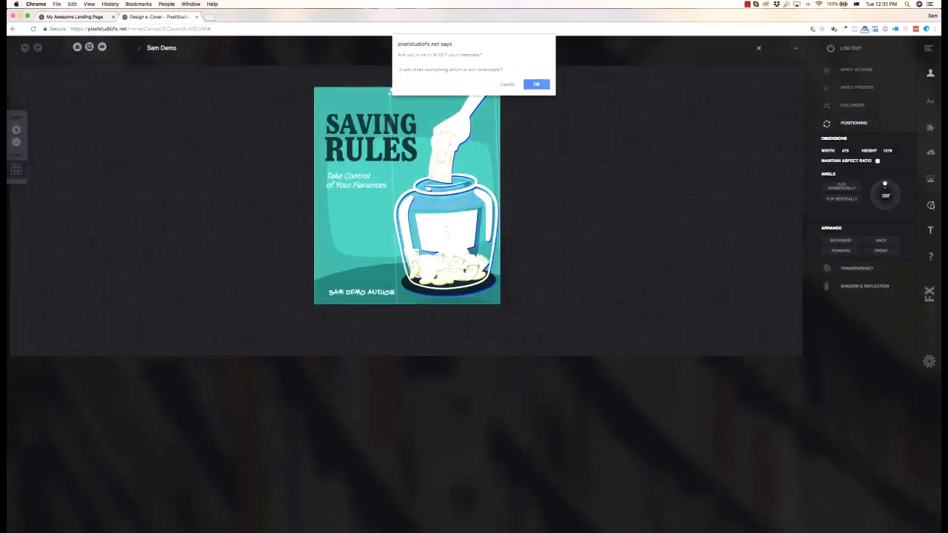
pyautogui.click(508, 84)
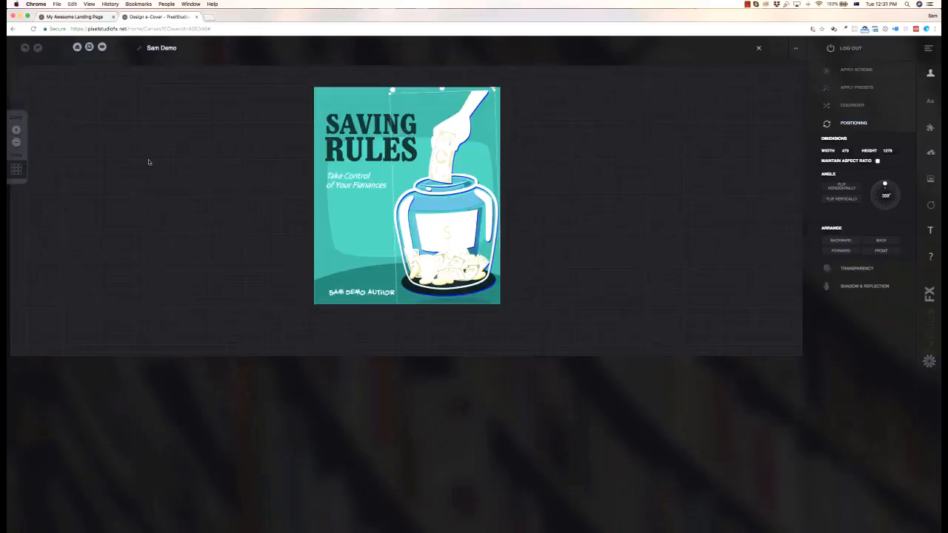
# Open the preview of the e-cover and look over the rendered 3D case from its upper edge to its base
pyautogui.click(90, 47)
pyautogui.click(102, 48)
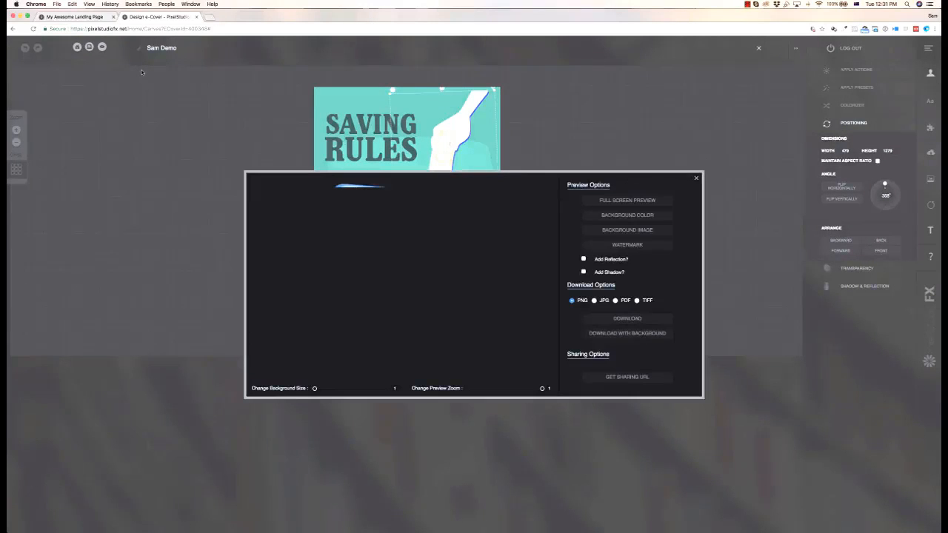
pyautogui.scroll(-2, 412, 236)
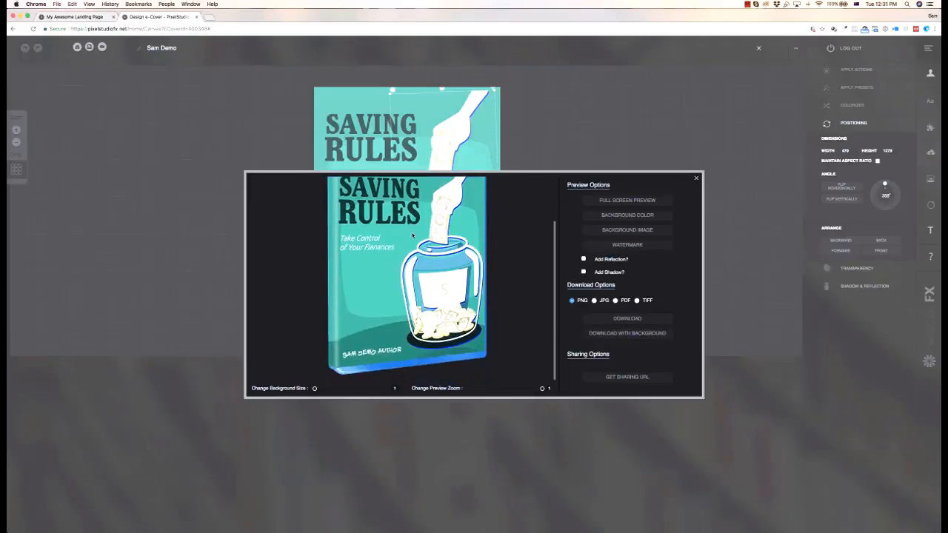
pyautogui.scroll(2, 420, 297)
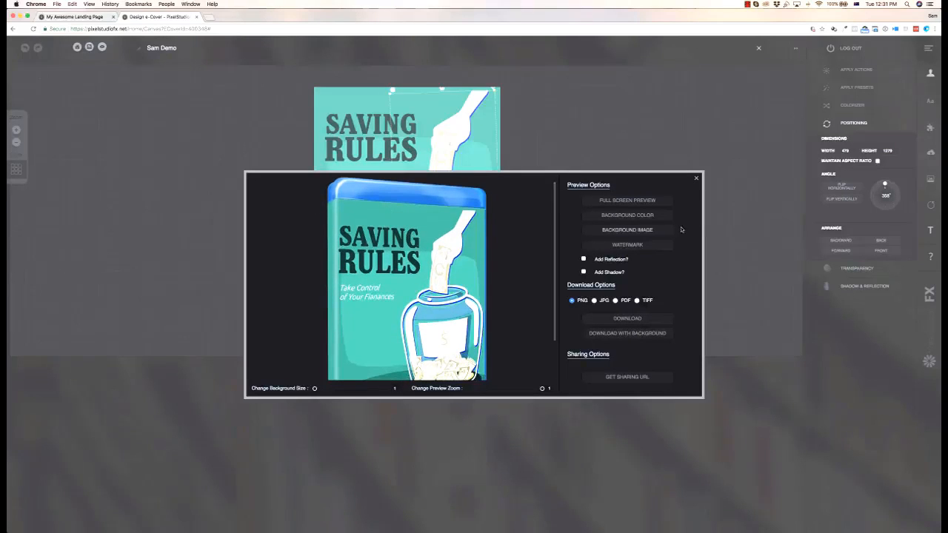
# Add a watermark reading "SAM INFO" to the cover preview using the fourth Multiple Text Light pattern
pyautogui.click(634, 248)
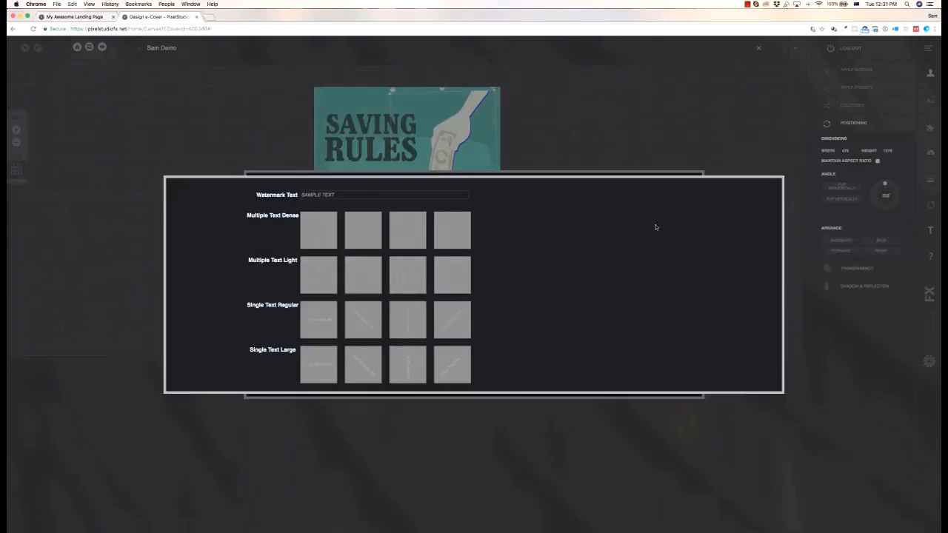
pyautogui.click(356, 196)
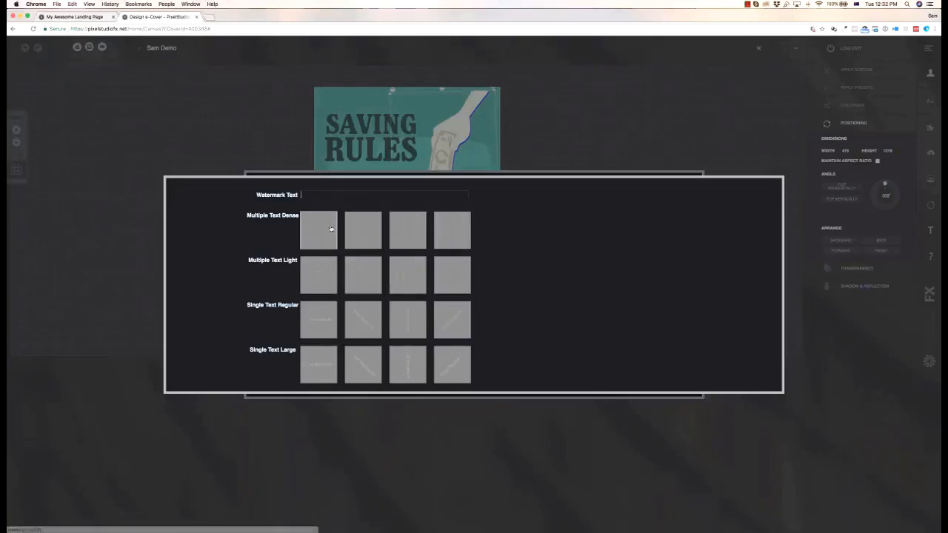
pyautogui.click(449, 321)
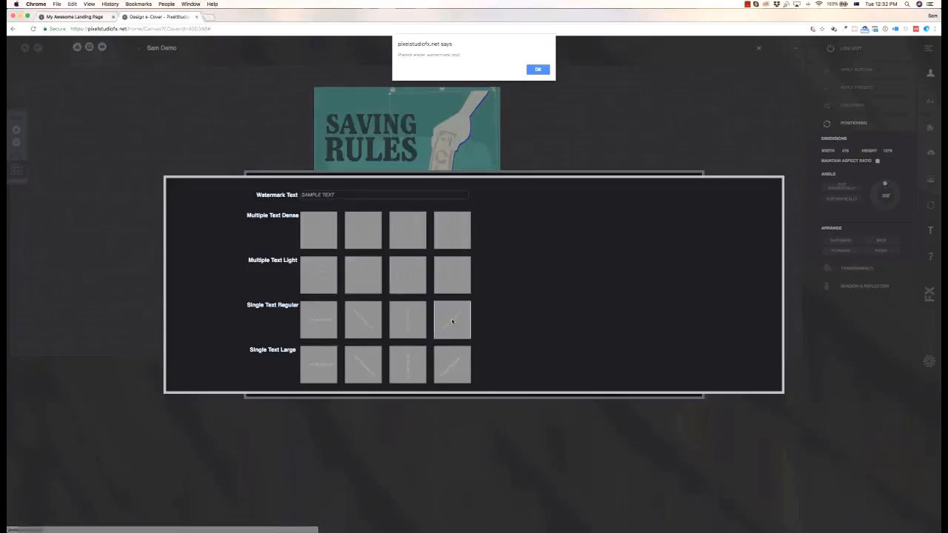
pyautogui.click(538, 69)
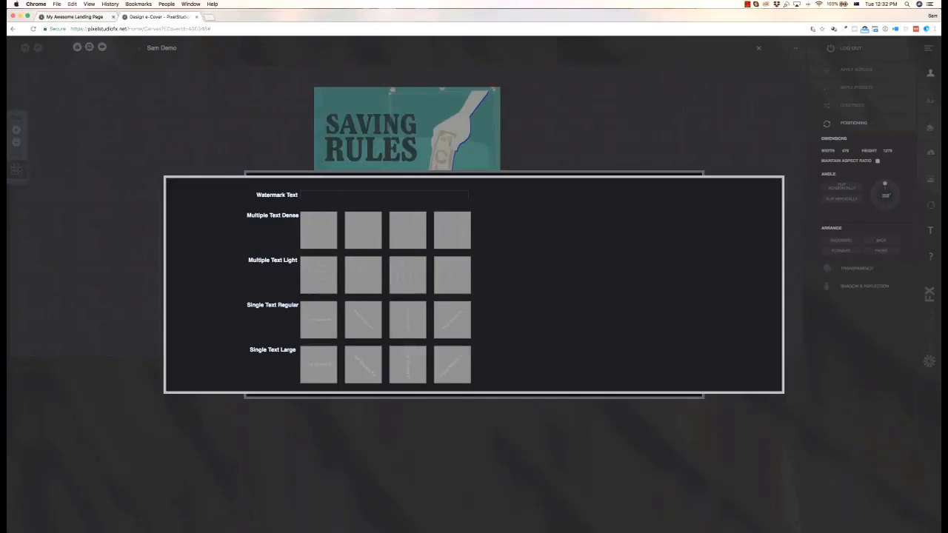
pyautogui.write('SAM INFO')
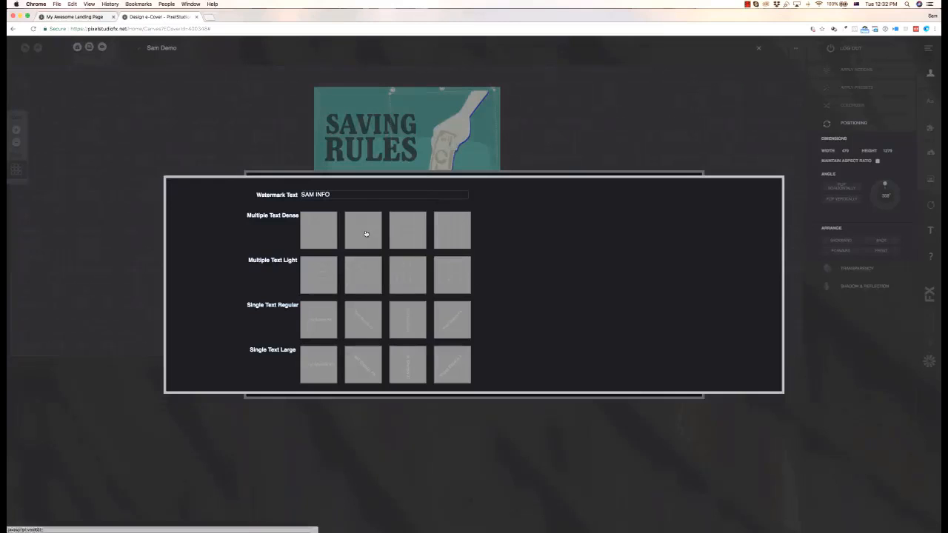
pyautogui.click(442, 273)
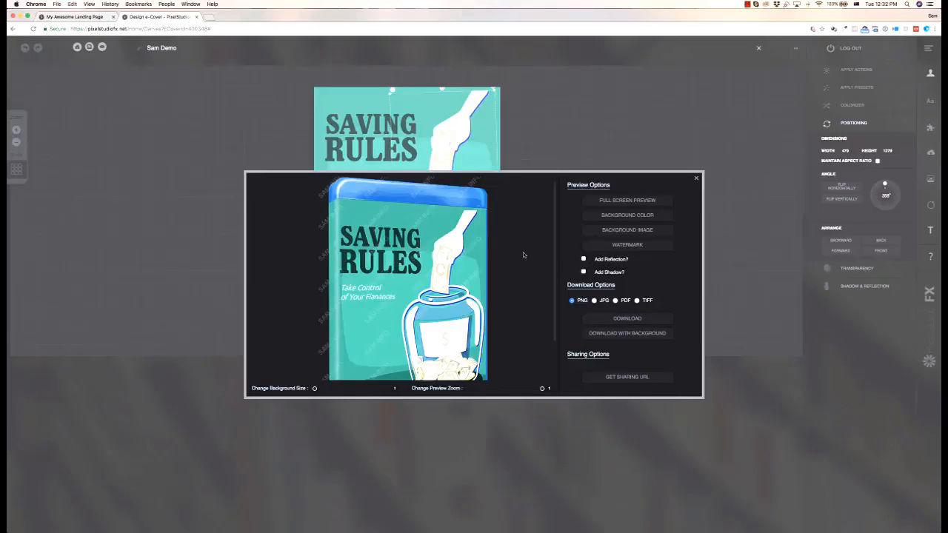
# Add a reflection to the watermarked 3D cover in the preview and check it beneath the case
pyautogui.click(583, 259)
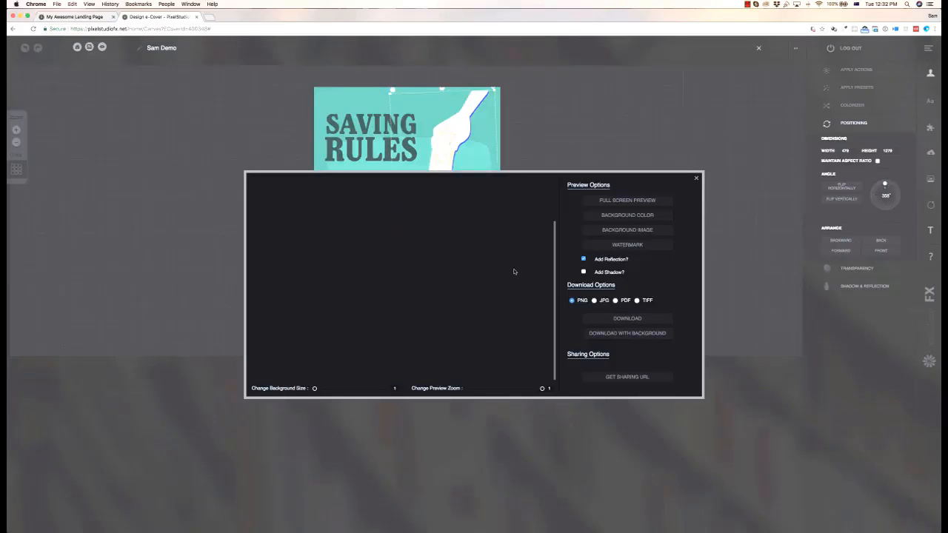
pyautogui.scroll(-2, 514, 271)
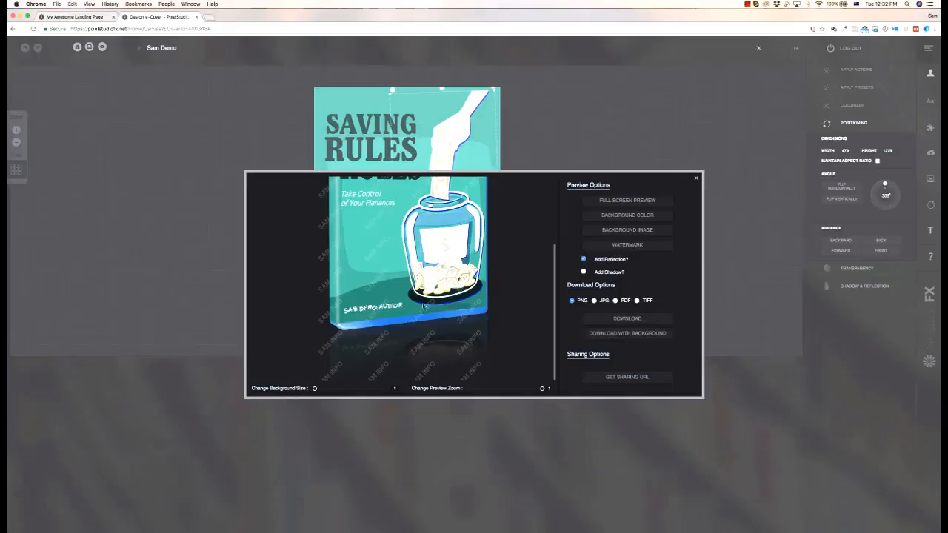
pyautogui.scroll(3, 503, 273)
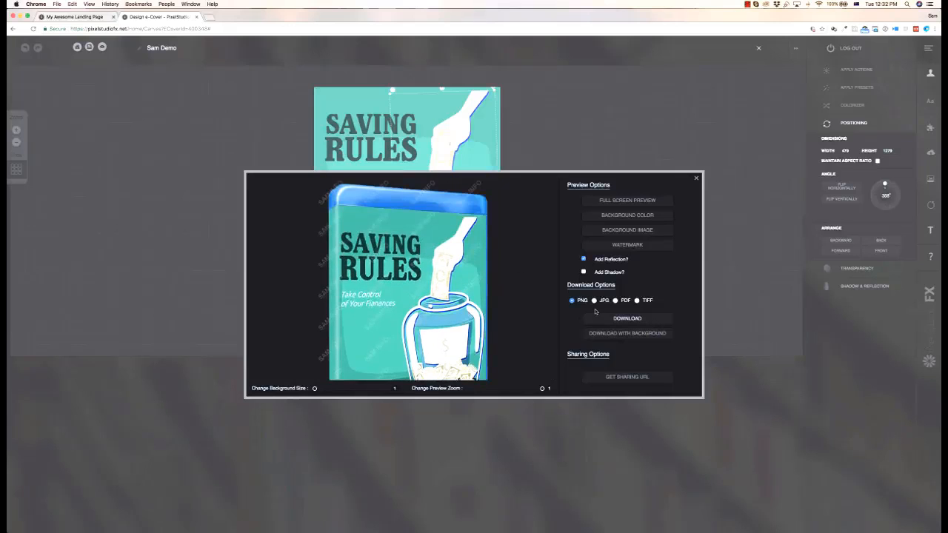